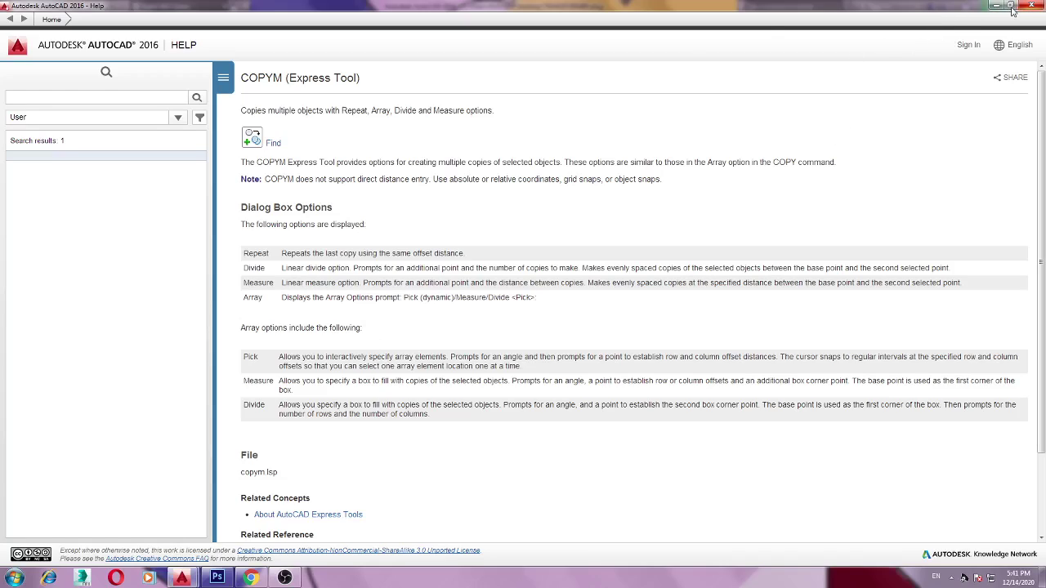
# Return to the drawing and zoom in on the lower end of the sloped roof line.
pyautogui.click(997, 6)
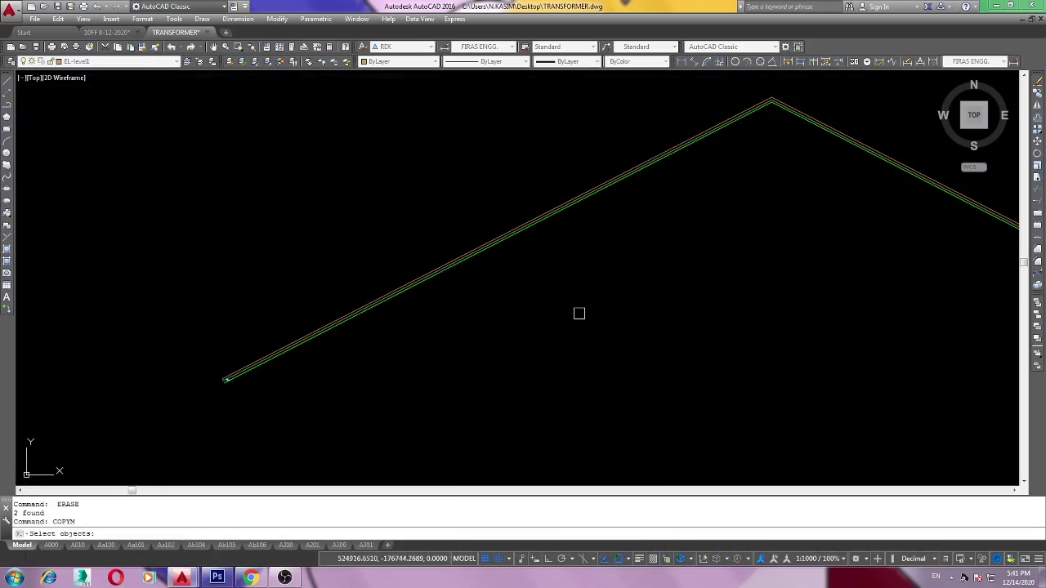
pyautogui.scroll(2, 259, 399)
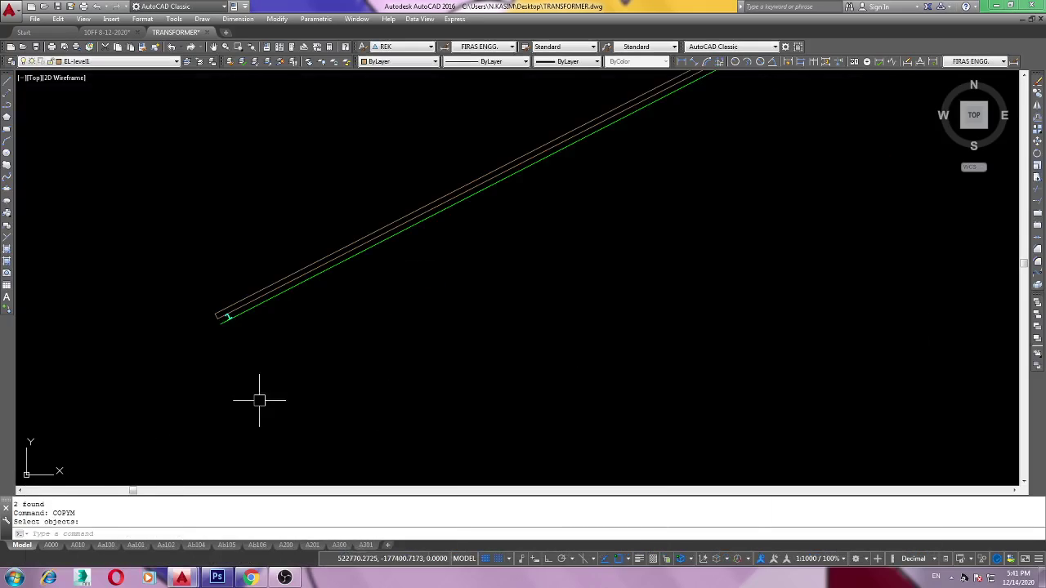
pyautogui.scroll(-4, 371, 369)
pyautogui.scroll(3, 363, 380)
pyautogui.scroll(-1, 351, 400)
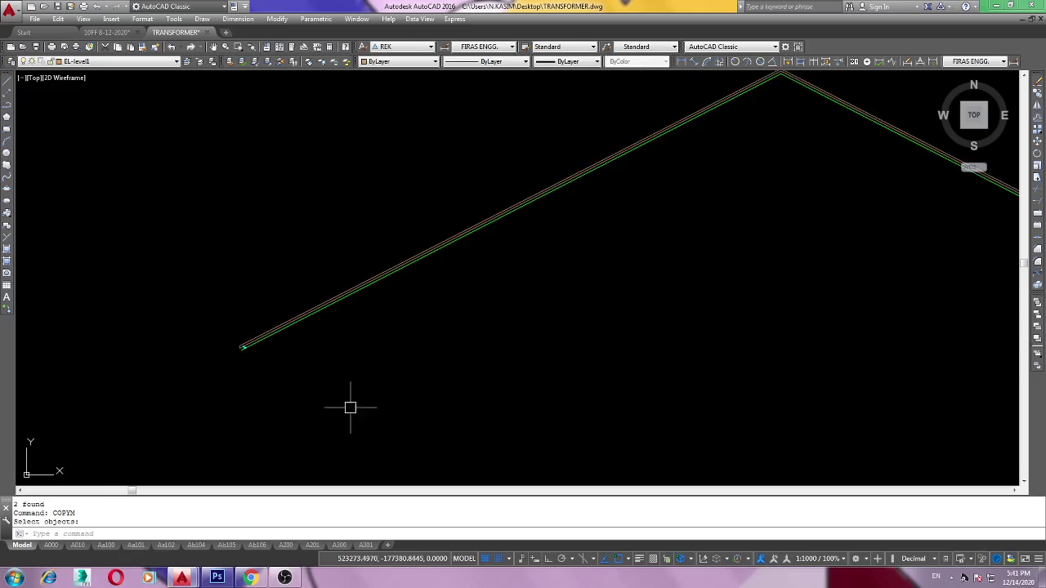
pyautogui.scroll(1, 335, 368)
pyautogui.moveTo(355, 361)
pyautogui.mouseDown(button='middle')
pyautogui.moveTo(436, 361)
pyautogui.moveTo(401, 399)
pyautogui.mouseUp(button='middle')
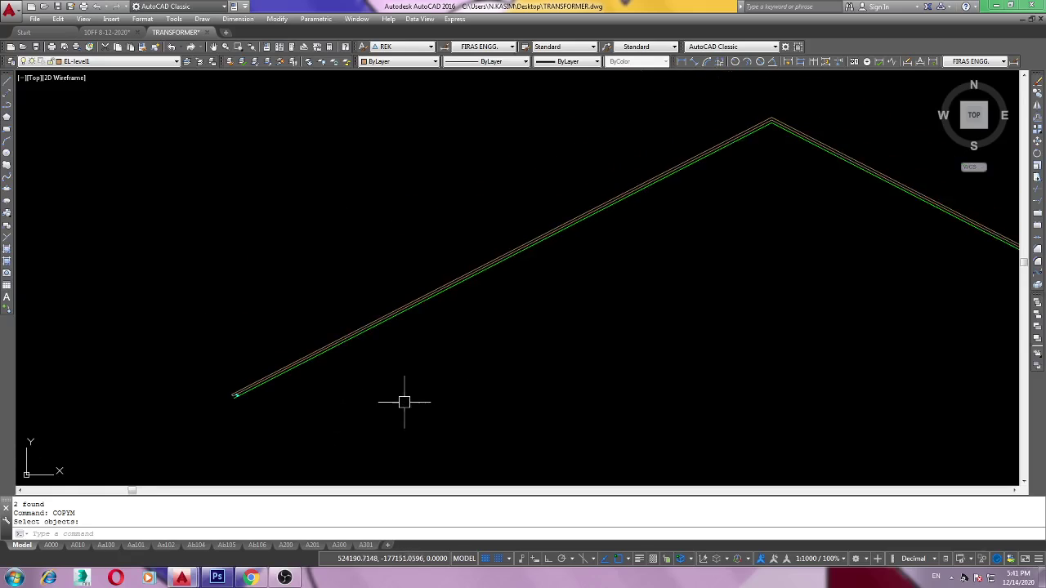
pyautogui.scroll(1, 211, 427)
pyautogui.scroll(1, 278, 399)
pyautogui.scroll(1, 420, 401)
pyautogui.scroll(-2, 432, 392)
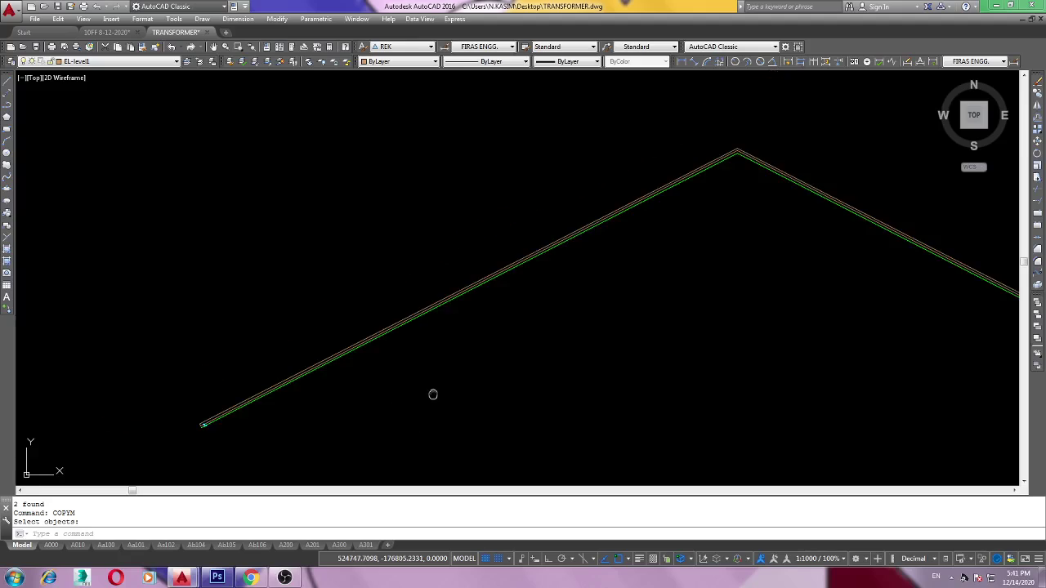
pyautogui.scroll(2, 243, 425)
pyautogui.write('c')
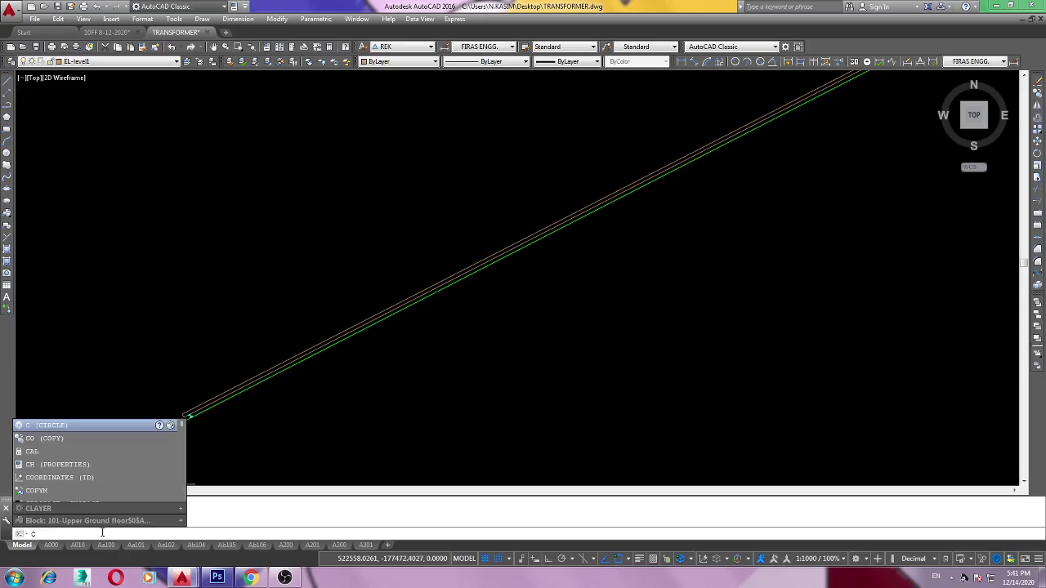
# Start COPYM and select the I-beam profile at the roof line's lower end.
pyautogui.write('opy')
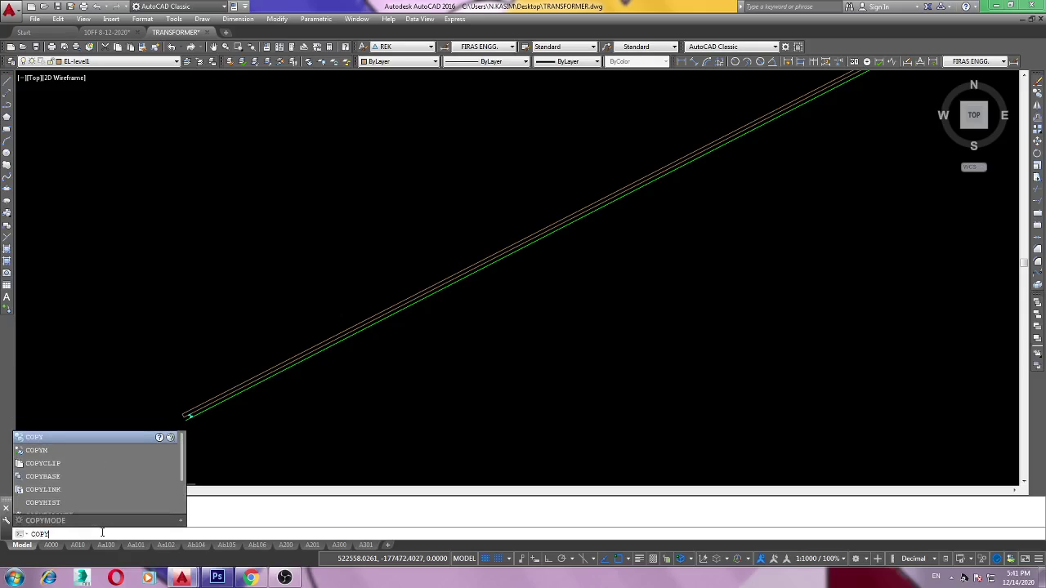
pyautogui.write('m')
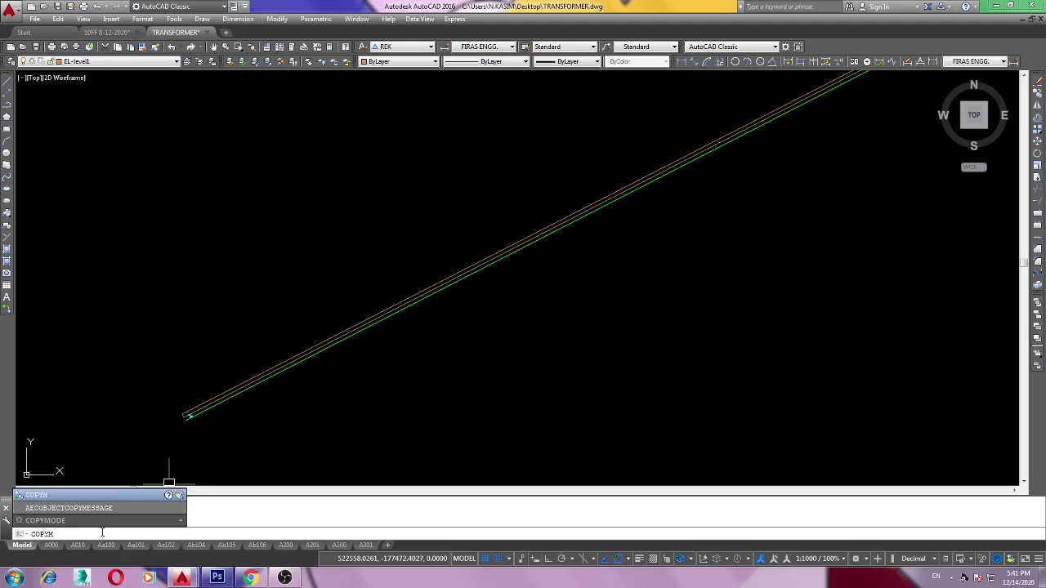
pyautogui.press('Return')
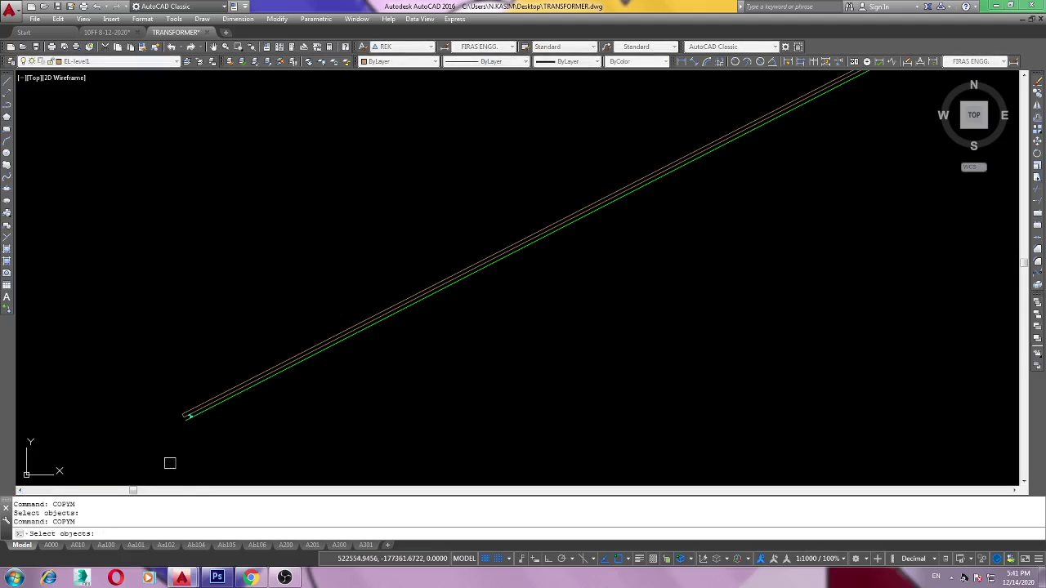
pyautogui.scroll(1, 383, 357)
pyautogui.scroll(2, 294, 365)
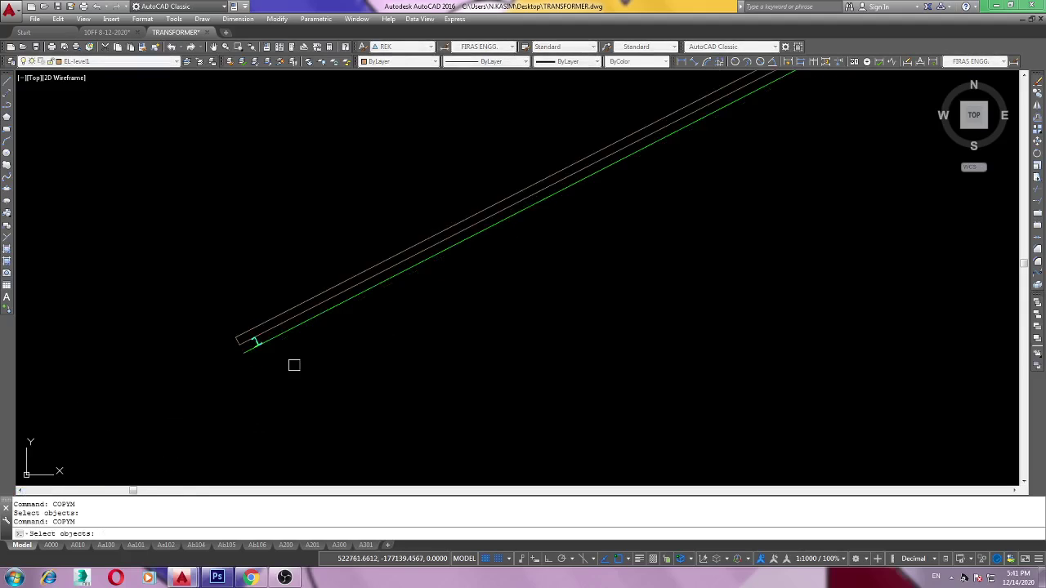
pyautogui.scroll(1, 305, 375)
pyautogui.scroll(1, 237, 385)
pyautogui.scroll(1, 239, 315)
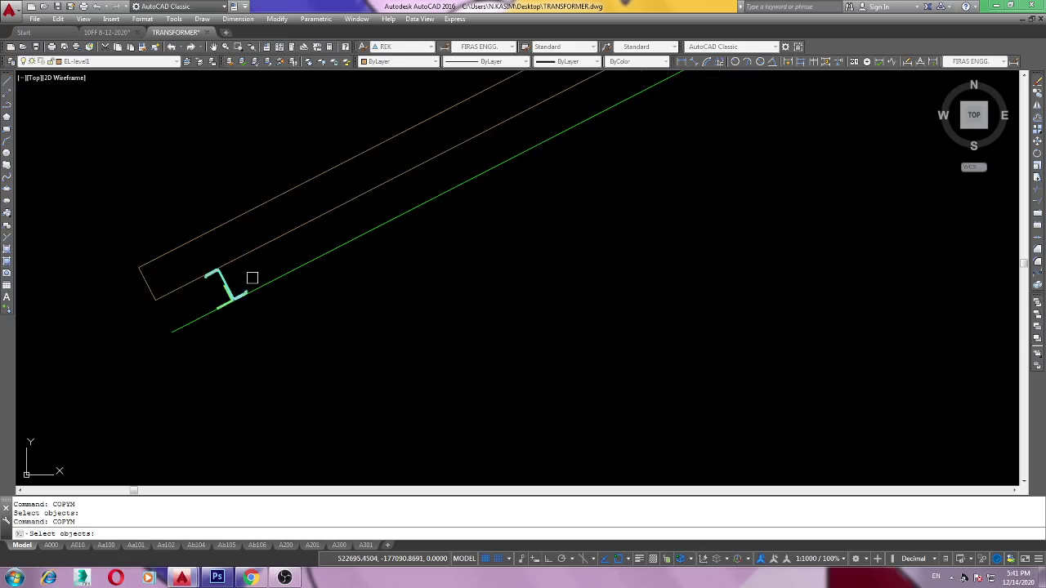
pyautogui.click(223, 291)
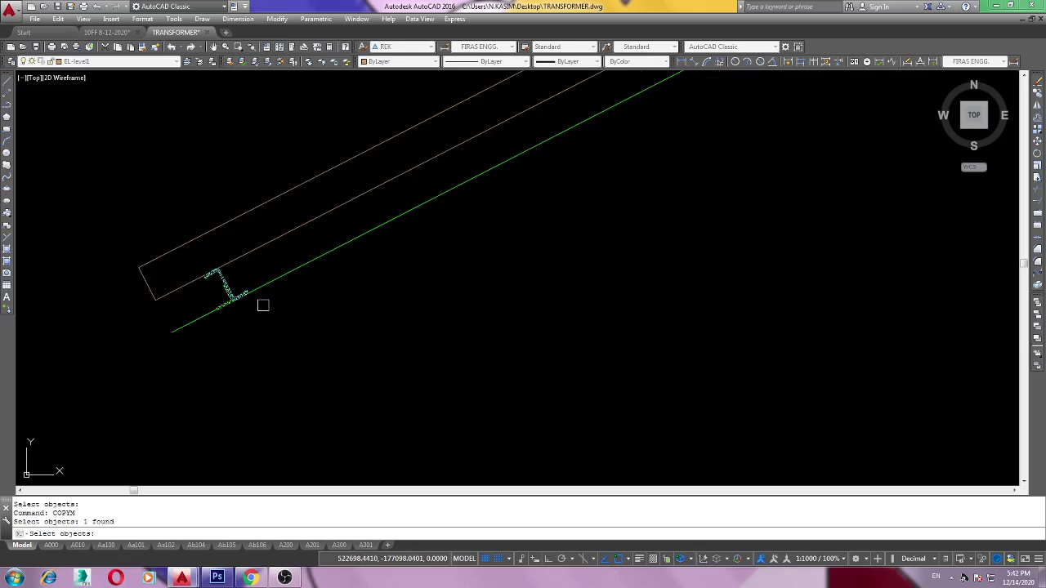
# Finish the selection and set the copy base point at the roof line's lower endpoint.
pyautogui.press('Return')
pyautogui.scroll(3, 236, 319)
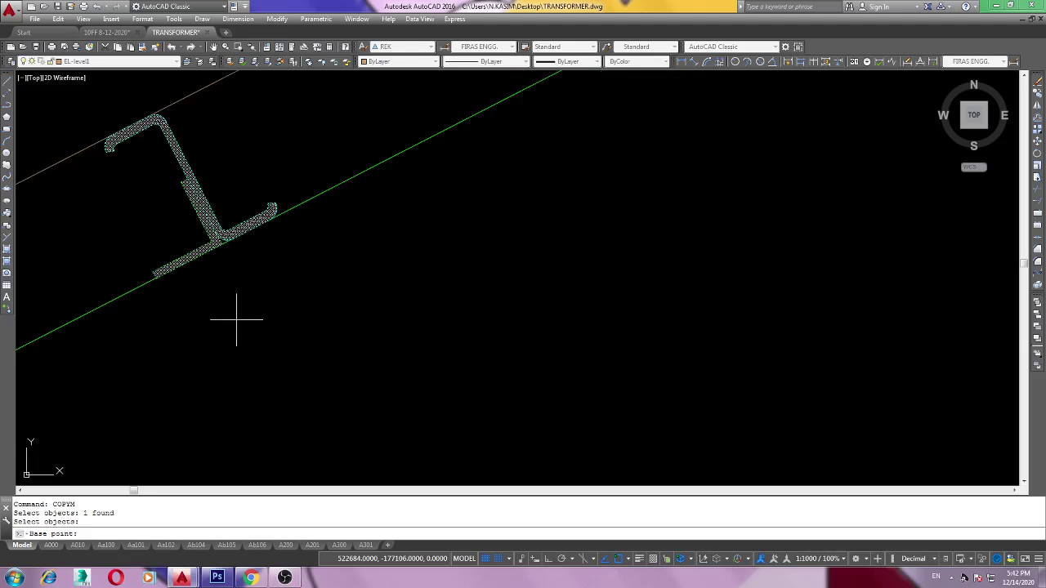
pyautogui.scroll(-4, 431, 282)
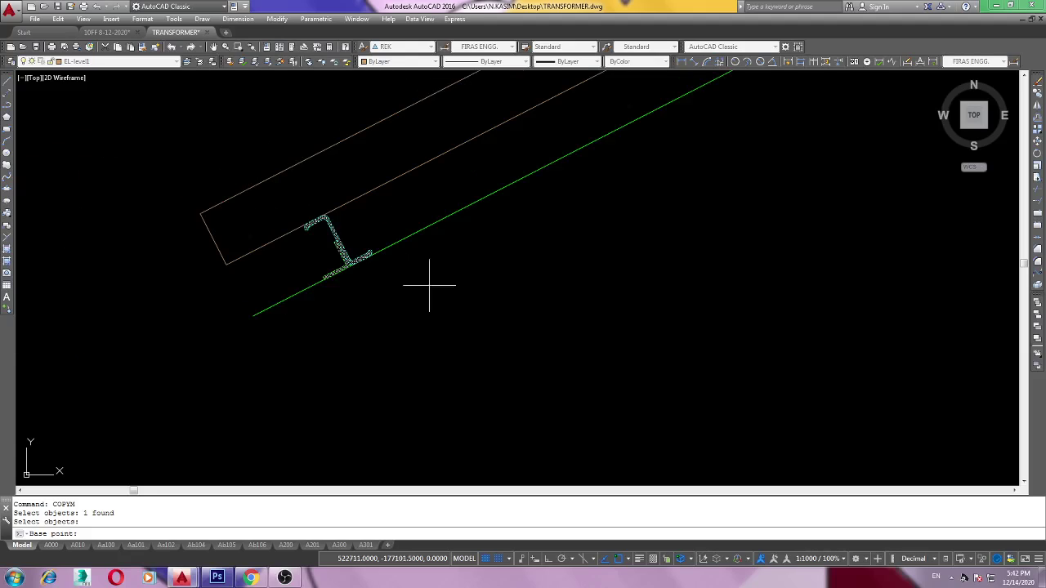
pyautogui.click(253, 316)
pyautogui.write('M')
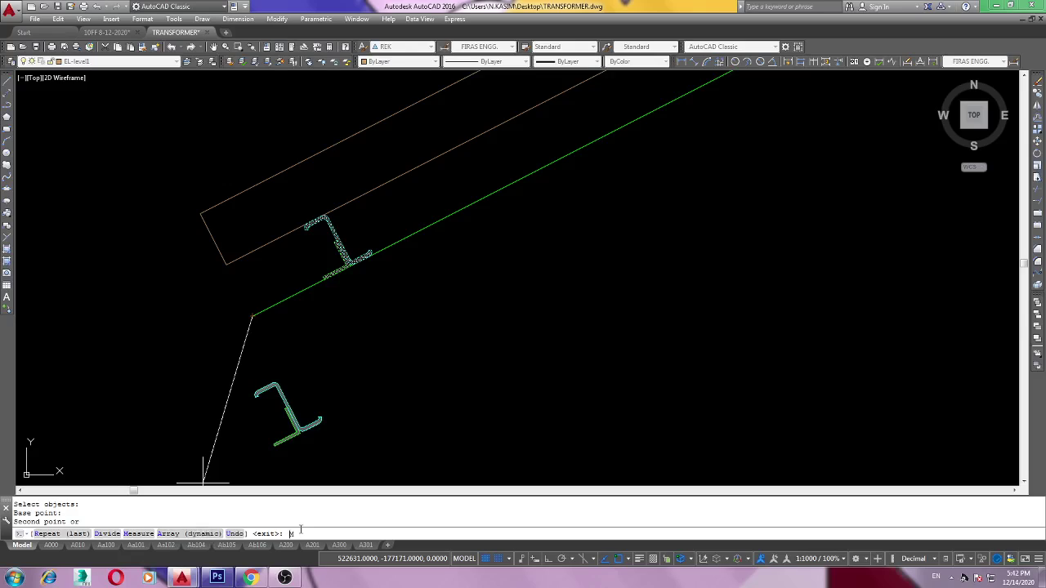
# Measure copies from the lower end to the roof apex at 150 spacing.
pyautogui.press('Return')
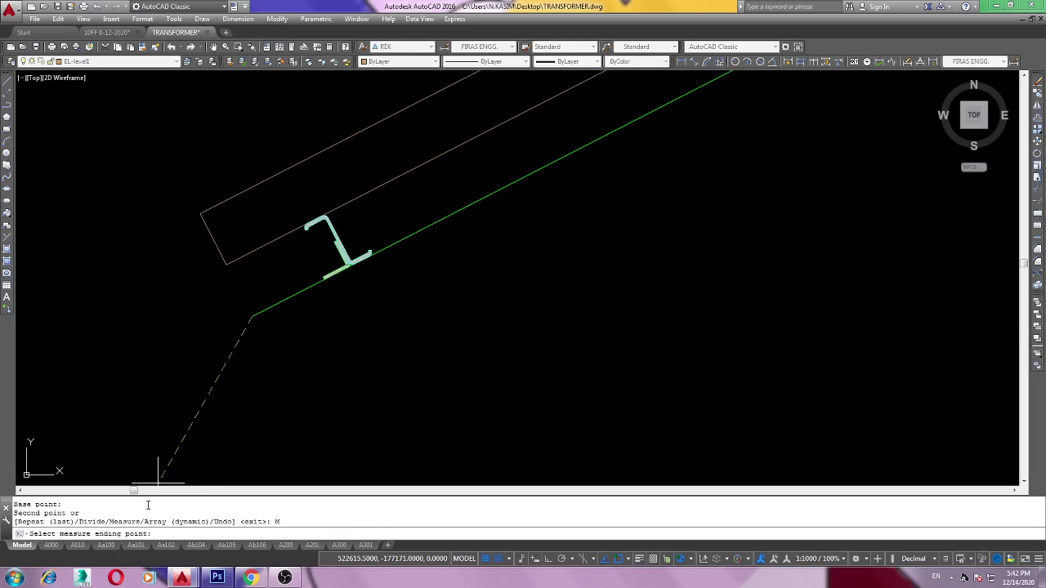
pyautogui.scroll(-3, 206, 472)
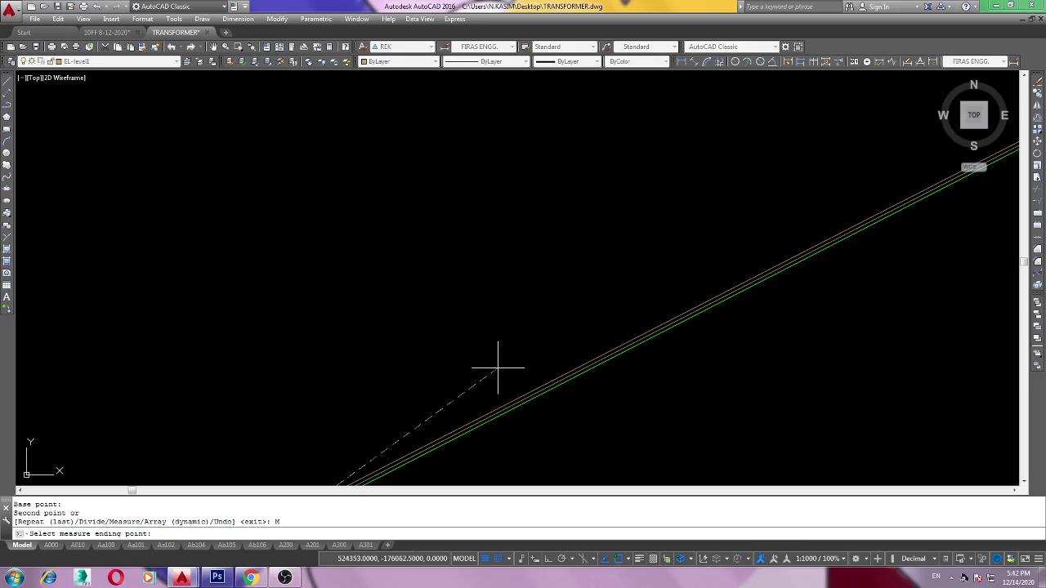
pyautogui.moveTo(497, 366); pyautogui.dragTo(618, 299, button='middle')
pyautogui.scroll(4, 588, 270)
pyautogui.scroll(4, 572, 254)
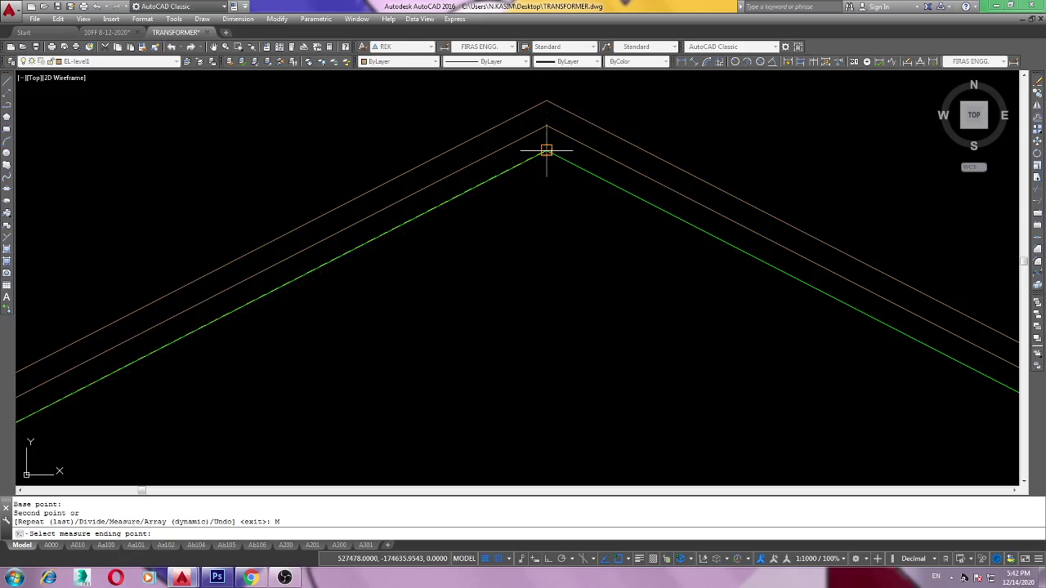
pyautogui.click(546, 151)
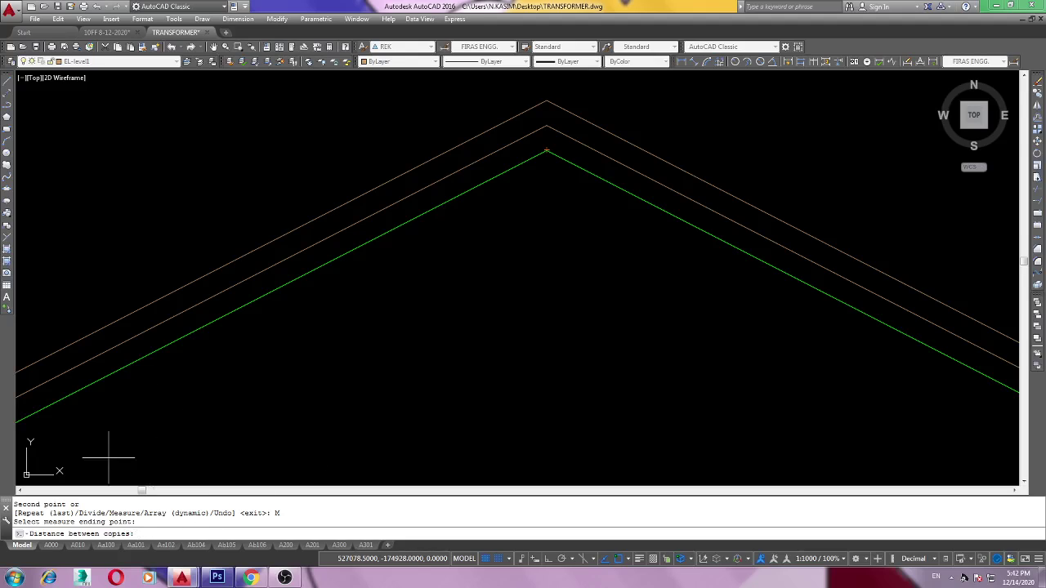
pyautogui.scroll(-2, 291, 357)
pyautogui.moveTo(282, 445)
pyautogui.mouseDown(button='middle')
pyautogui.moveTo(435, 356)
pyautogui.moveTo(628, 416)
pyautogui.mouseUp(button='middle')
pyautogui.scroll(-2, 742, 275)
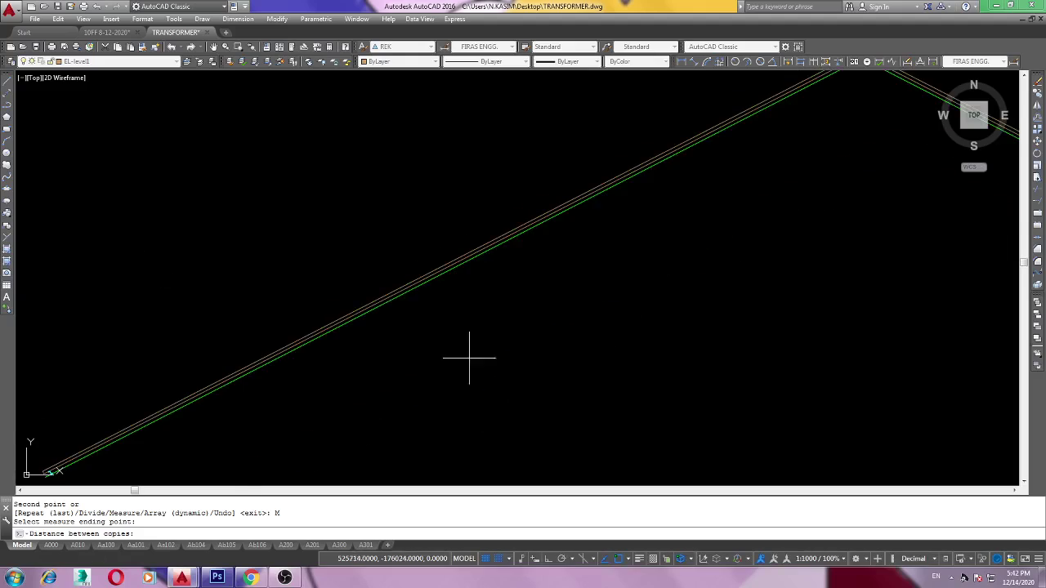
pyautogui.moveTo(474, 355); pyautogui.dragTo(796, 191, button='middle')
pyautogui.scroll(2, 408, 302)
pyautogui.write('150')
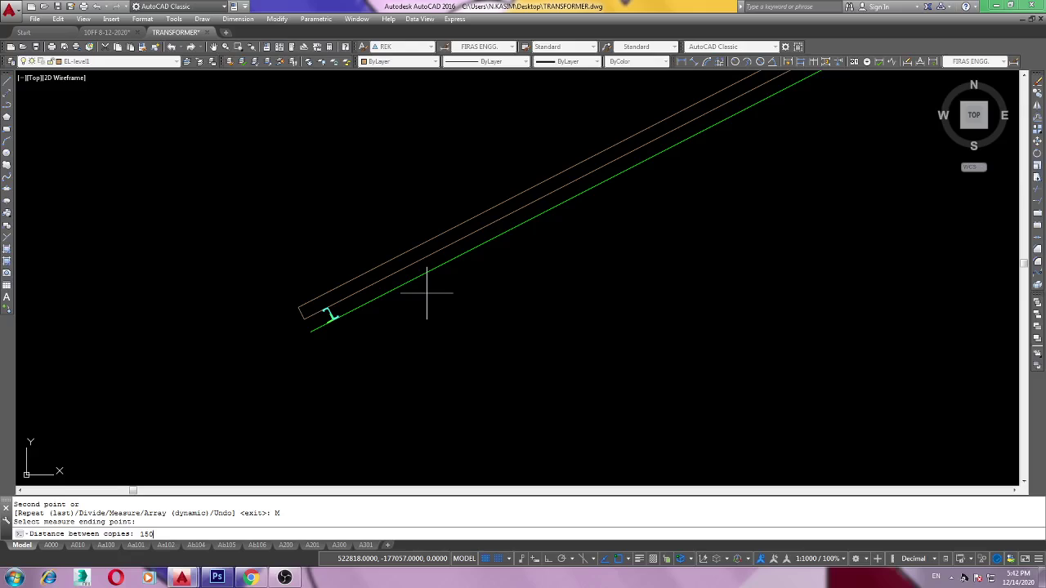
pyautogui.press('Return')
# End the COPYM command from the right-click menu.
pyautogui.scroll(-2, 634, 289)
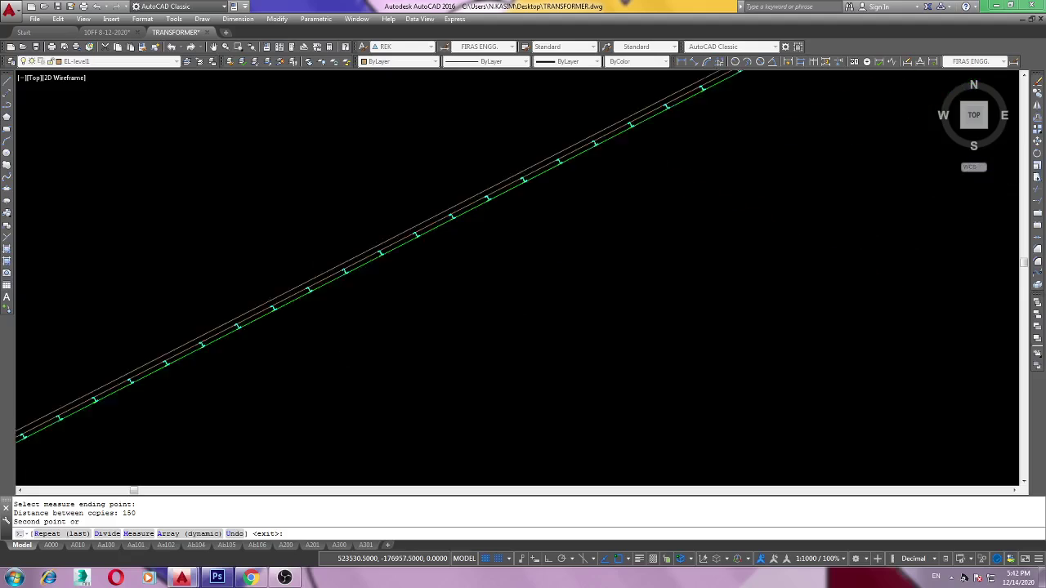
pyautogui.scroll(-1, 550, 311)
pyautogui.rightClick(550, 311)
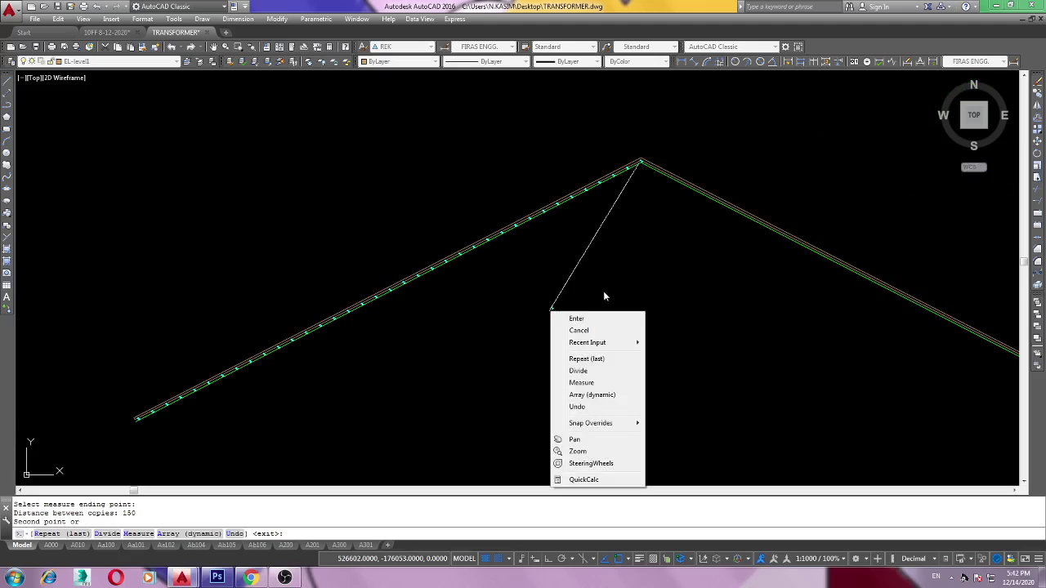
pyautogui.click(584, 331)
# Zoom and pan along the slope to inspect the I-beam copies up to the apex.
pyautogui.scroll(2, 350, 303)
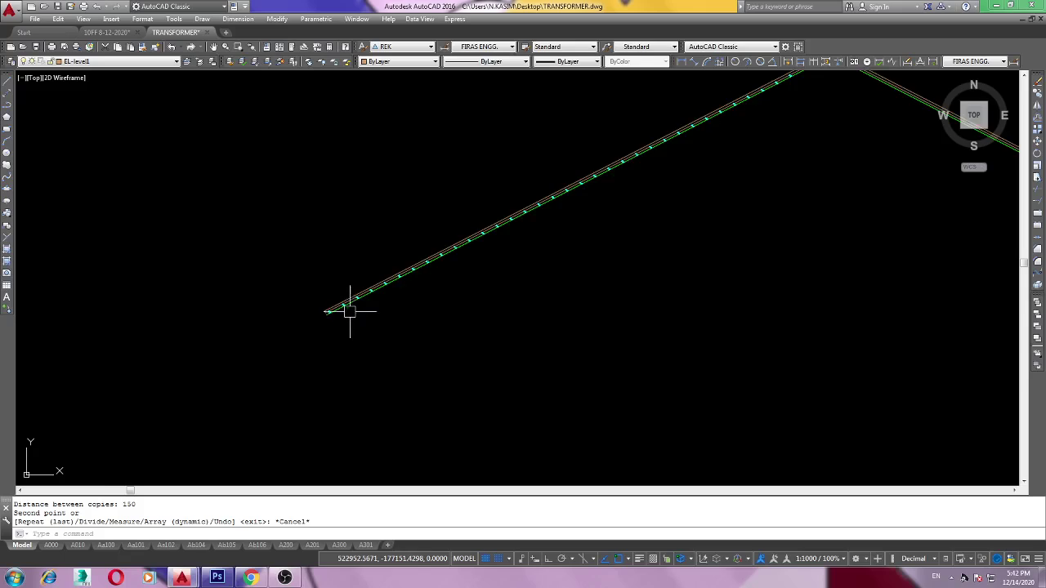
pyautogui.scroll(3, 378, 303)
pyautogui.scroll(1, 232, 317)
pyautogui.scroll(-1, 315, 345)
pyautogui.scroll(-2, 479, 319)
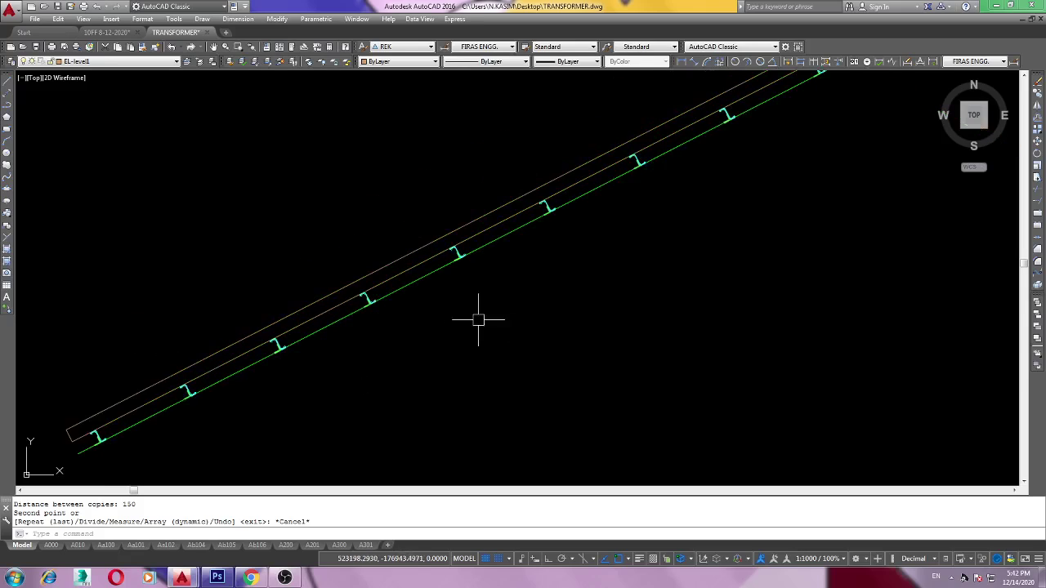
pyautogui.scroll(-1, 525, 303)
pyautogui.moveTo(525, 303)
pyautogui.mouseDown(button='middle')
pyautogui.moveTo(480, 320)
pyautogui.moveTo(548, 322)
pyautogui.mouseUp(button='middle')
pyautogui.scroll(-1, 607, 315)
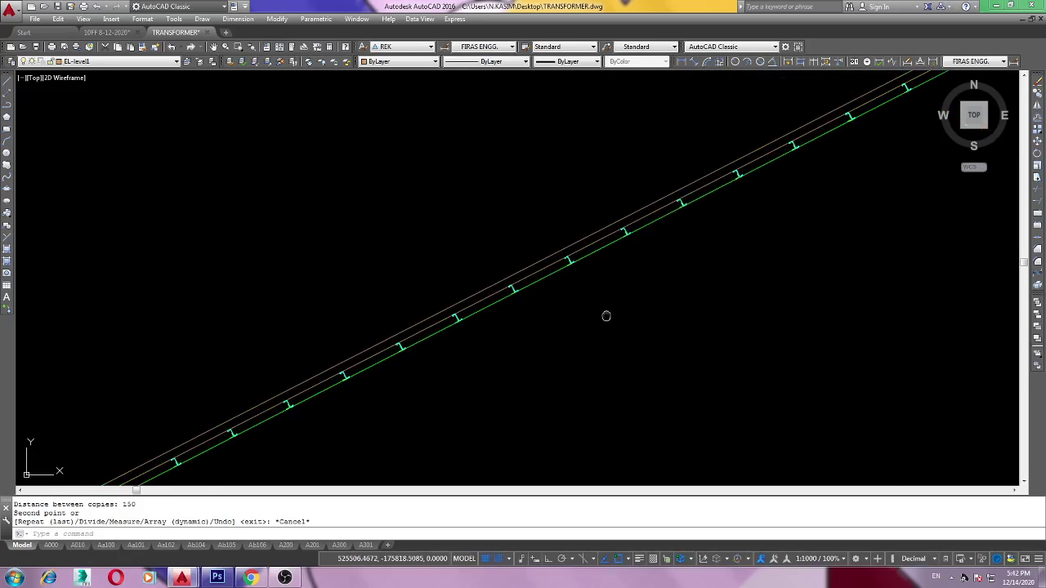
pyautogui.scroll(-1, 262, 439)
pyautogui.scroll(2, 619, 269)
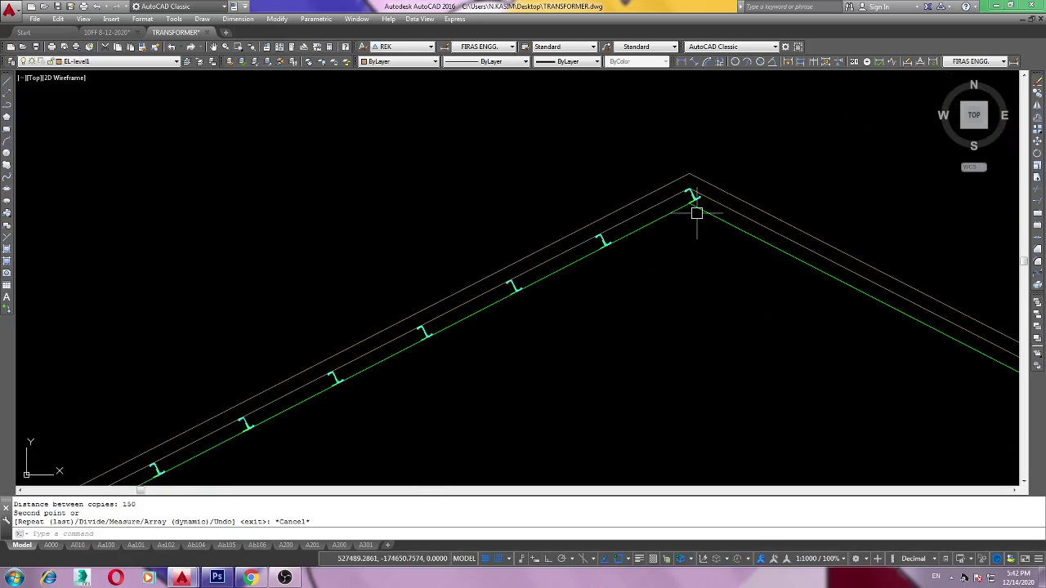
pyautogui.moveTo(688, 205); pyautogui.dragTo(665, 237, button='middle')
pyautogui.scroll(-2, 665, 237)
pyautogui.scroll(2, 374, 392)
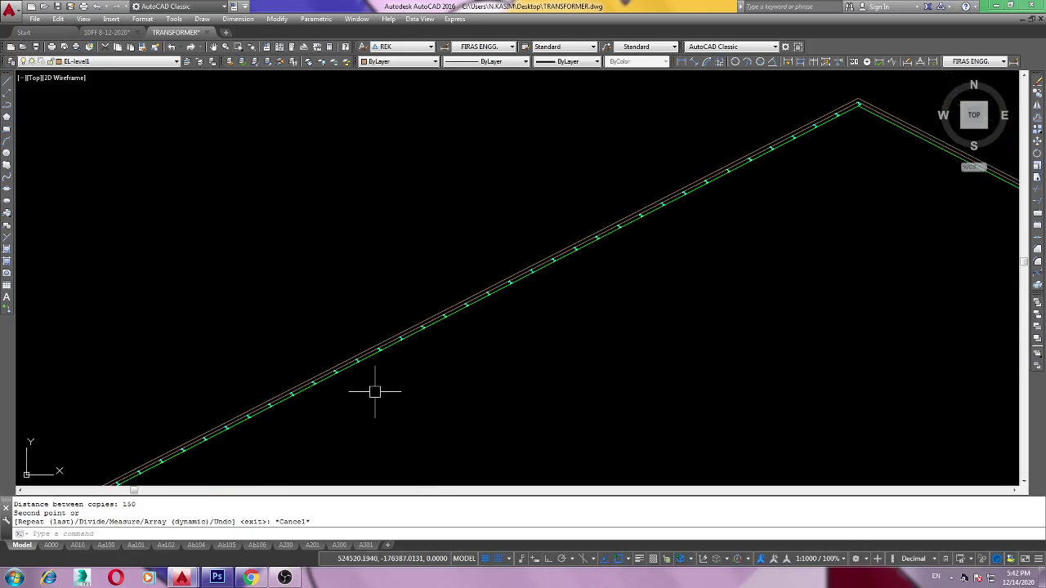
pyautogui.scroll(-2, 560, 292)
pyautogui.scroll(2, 561, 291)
pyautogui.moveTo(561, 292); pyautogui.dragTo(278, 409, button='middle')
pyautogui.scroll(2, 393, 395)
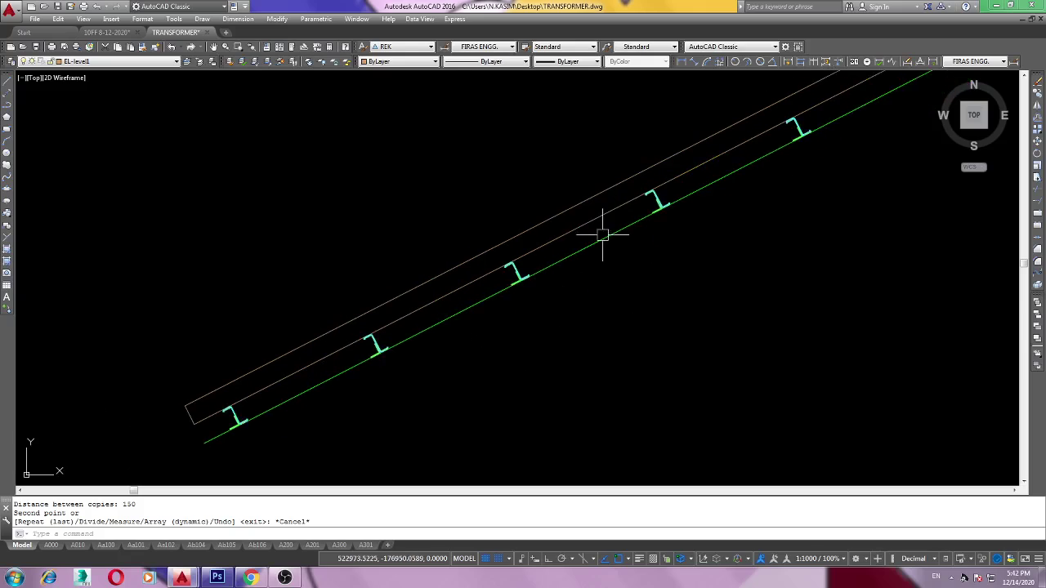
# Add a 150 aligned dimension between the first two adjacent beam profiles.
pyautogui.click(696, 67)
pyautogui.scroll(3, 535, 270)
pyautogui.scroll(2, 527, 219)
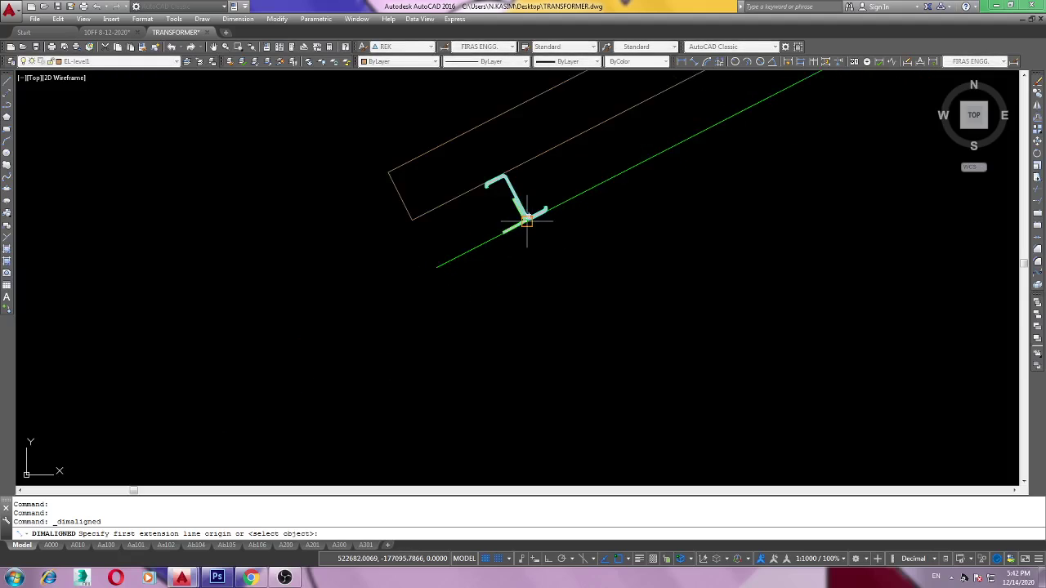
pyautogui.click(527, 219)
pyautogui.scroll(-3, 594, 227)
pyautogui.scroll(3, 611, 221)
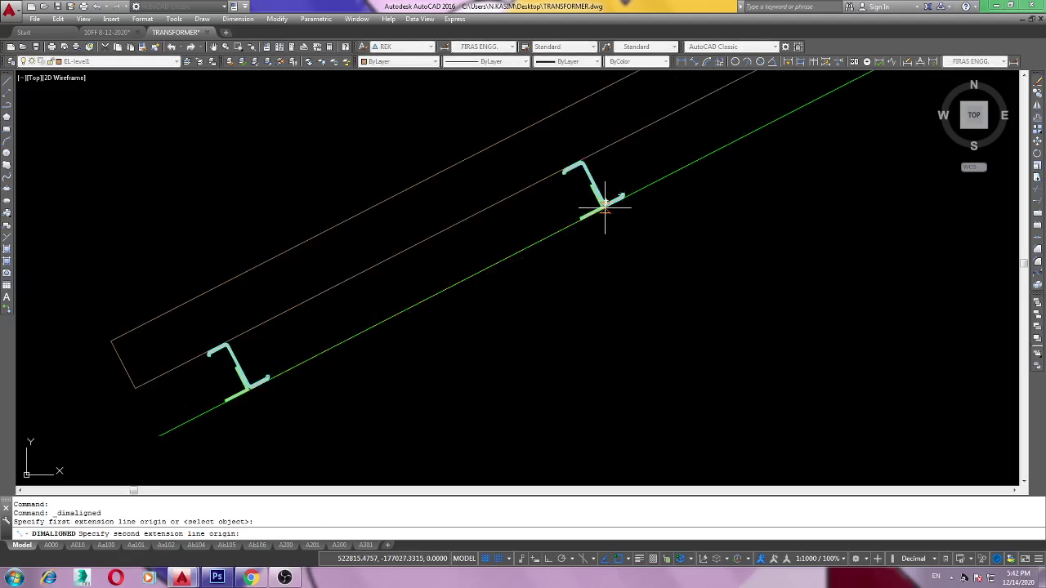
pyautogui.click(604, 208)
pyautogui.click(660, 305)
pyautogui.scroll(-2, 509, 294)
# Add a second 150 aligned dimension beside the first one.
pyautogui.rightClick(510, 292)
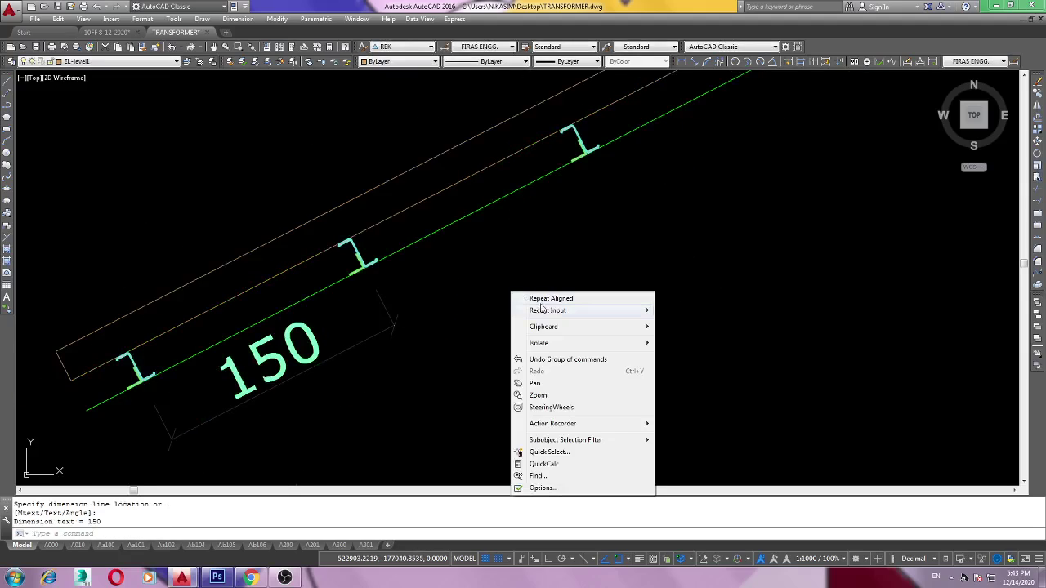
pyautogui.click(550, 299)
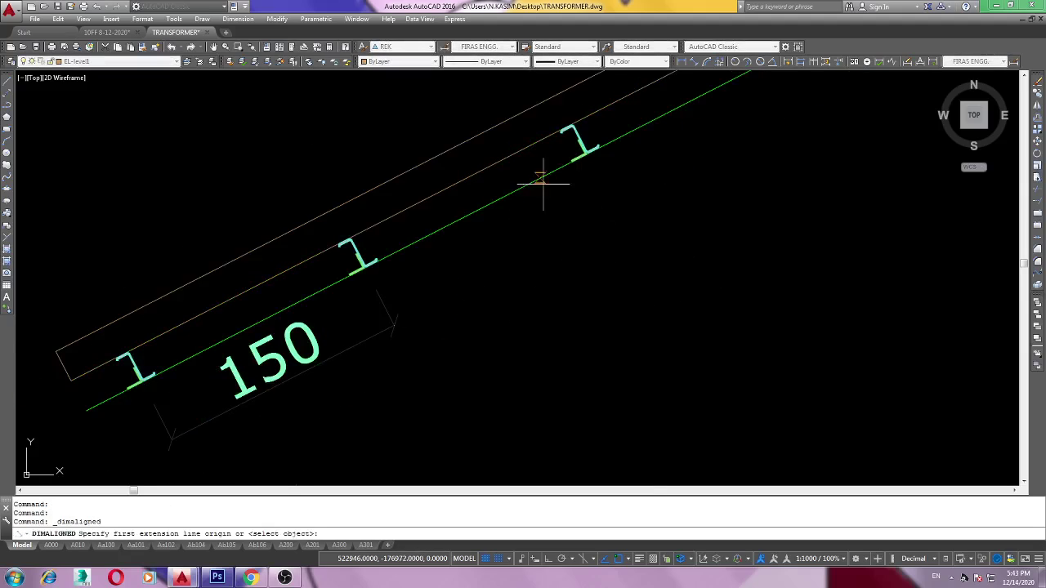
pyautogui.scroll(2, 363, 272)
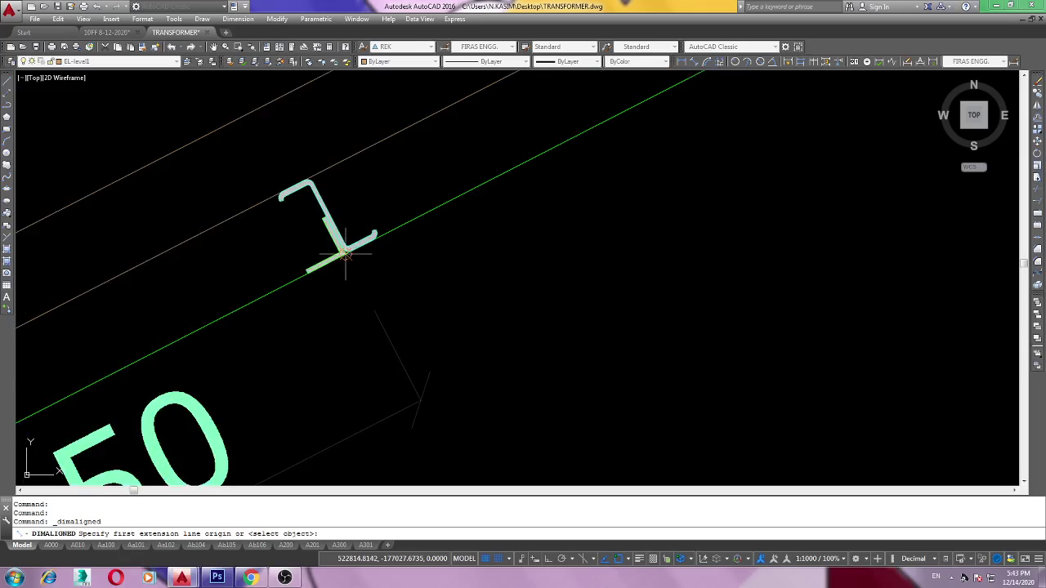
pyautogui.click(346, 253)
pyautogui.scroll(-3, 425, 255)
pyautogui.scroll(2, 572, 216)
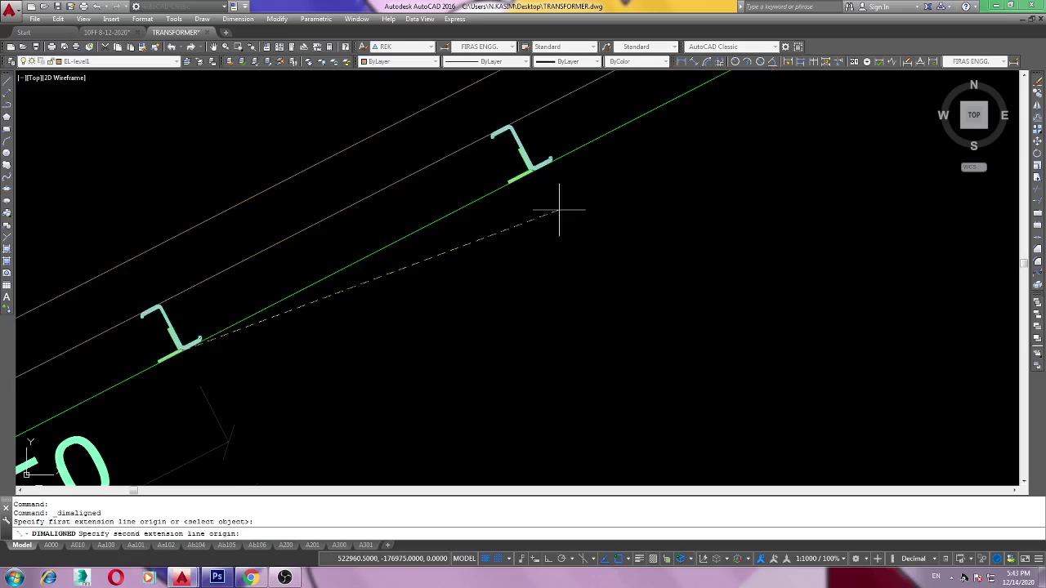
pyautogui.click(531, 170)
pyautogui.scroll(-2, 547, 204)
pyautogui.click(574, 233)
pyautogui.scroll(-2, 572, 224)
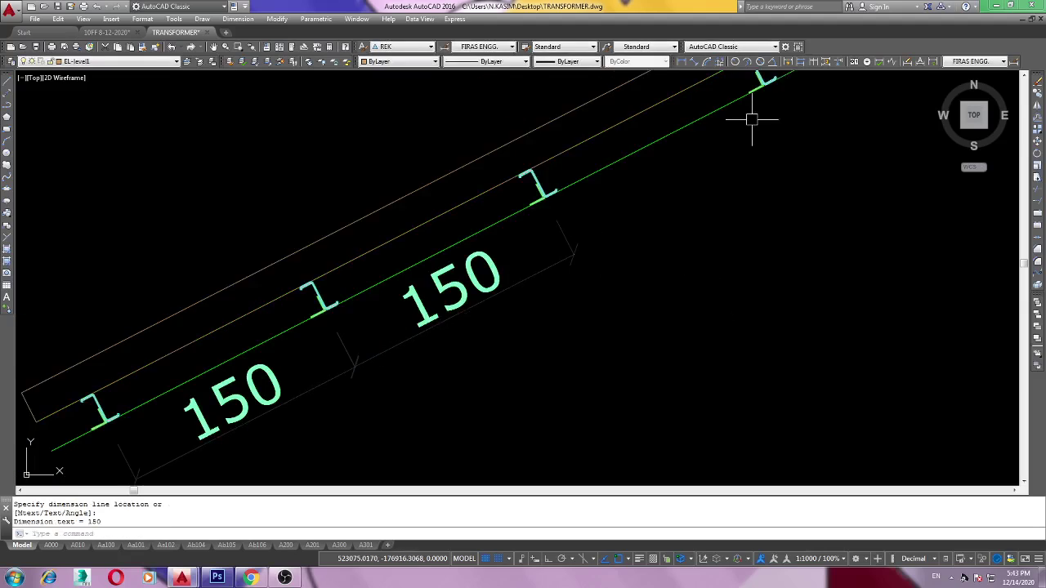
# Dimension the next pair of profiles, which comes out reading 151.
pyautogui.click(694, 61)
pyautogui.click(546, 193)
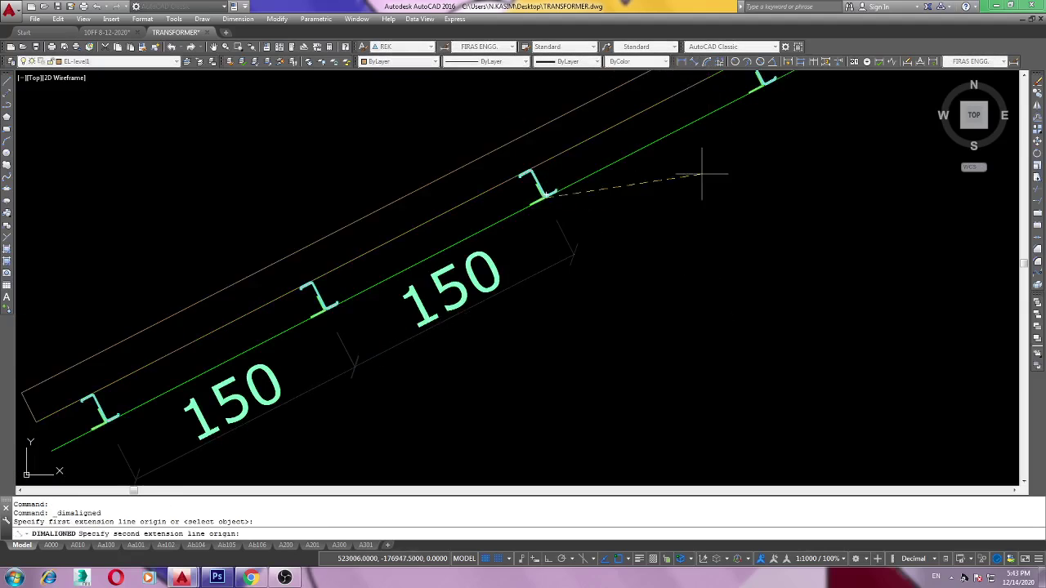
pyautogui.moveTo(579, 209); pyautogui.dragTo(653, 194, button='middle')
pyautogui.click(620, 176)
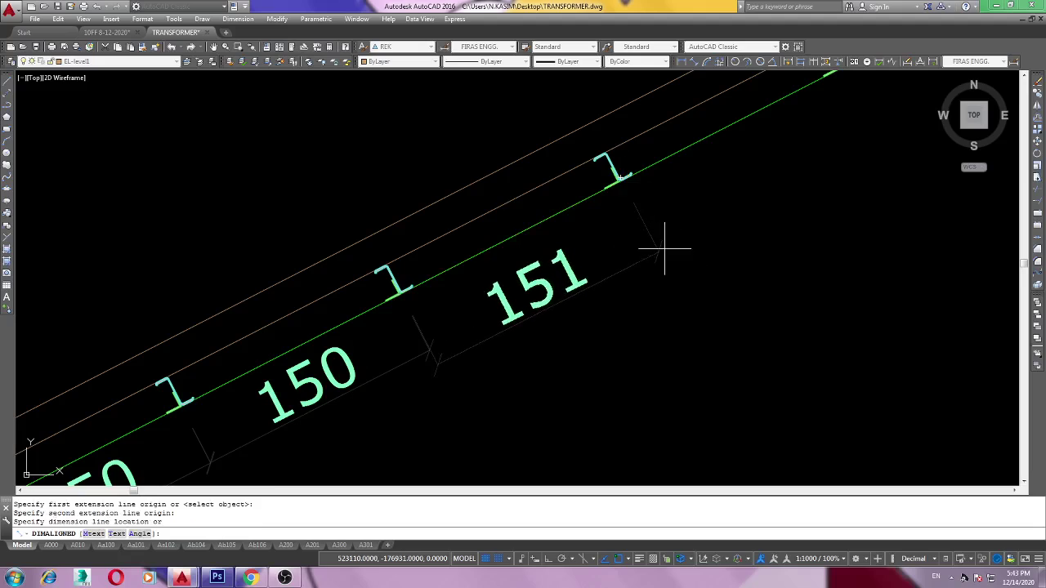
pyautogui.click(678, 239)
pyautogui.moveTo(722, 234); pyautogui.dragTo(550, 221, button='middle')
# Add another 150 aligned dimension beside the 151 one.
pyautogui.rightClick(551, 221)
pyautogui.click(580, 229)
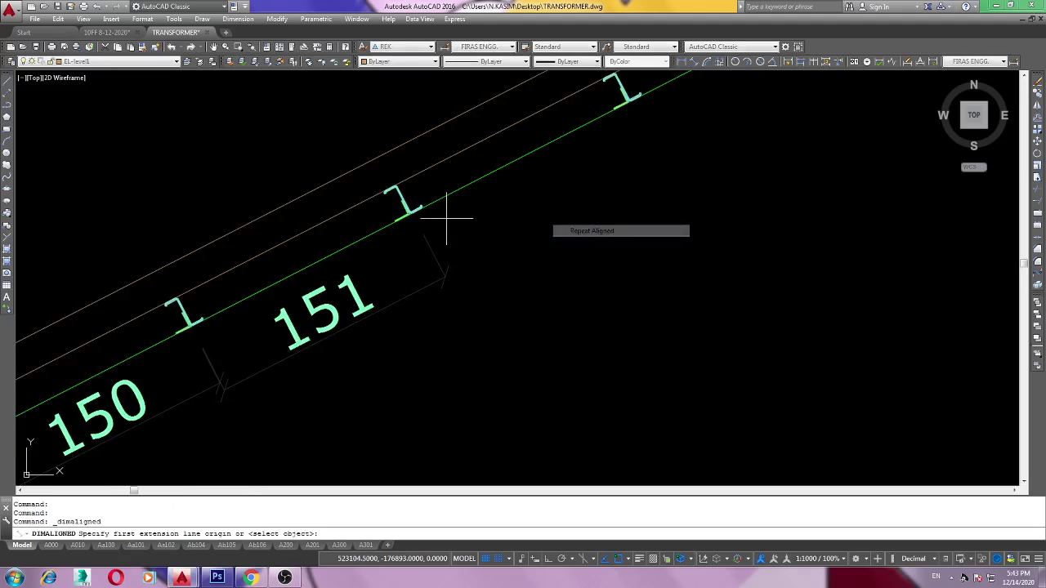
pyautogui.scroll(2, 392, 209)
pyautogui.scroll(2, 393, 209)
pyautogui.click(406, 187)
pyautogui.scroll(-3, 406, 187)
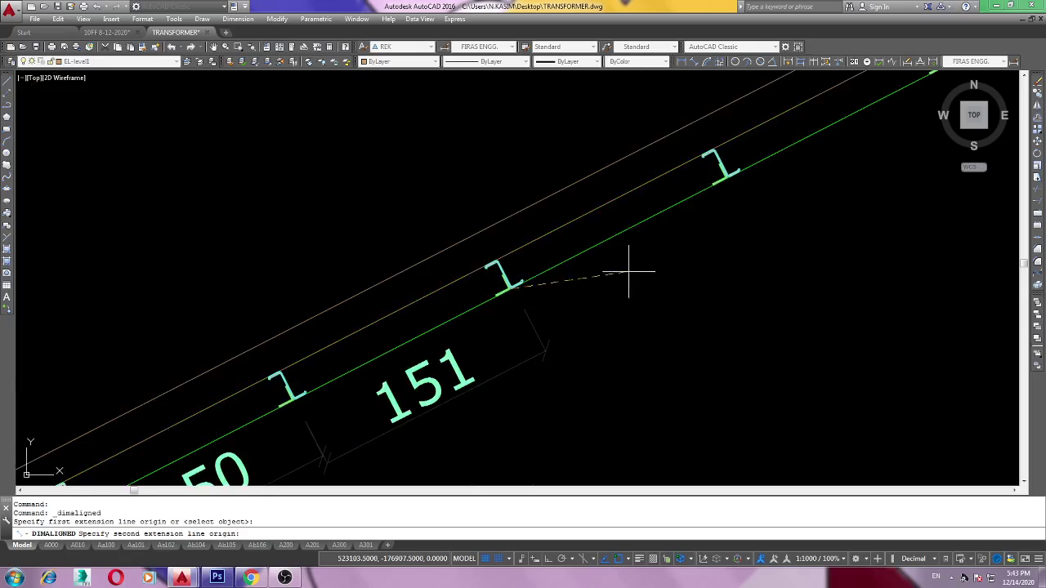
pyautogui.scroll(2, 704, 190)
pyautogui.click(752, 160)
pyautogui.click(758, 205)
pyautogui.scroll(-2, 758, 205)
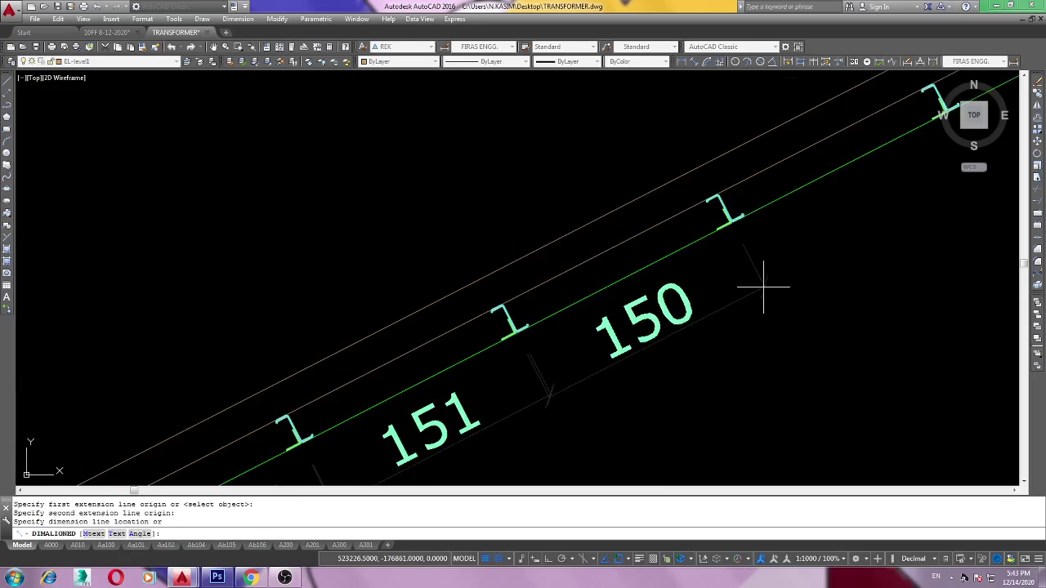
pyautogui.moveTo(740, 254); pyautogui.dragTo(617, 240, button='middle')
# Add the next 150 aligned dimension up to the upper profile.
pyautogui.rightClick(618, 240)
pyautogui.click(646, 246)
pyautogui.scroll(2, 490, 245)
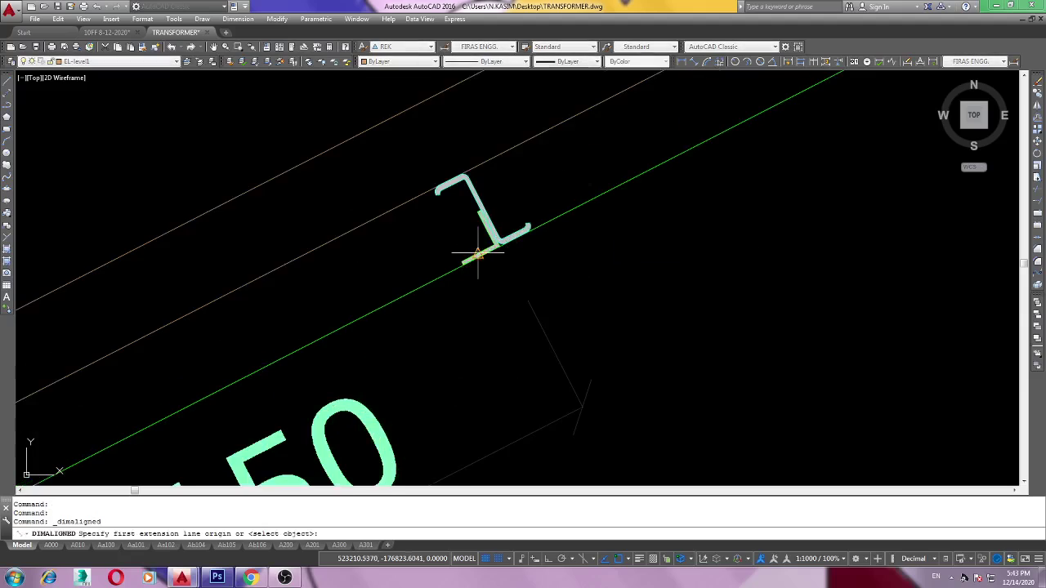
pyautogui.click(496, 248)
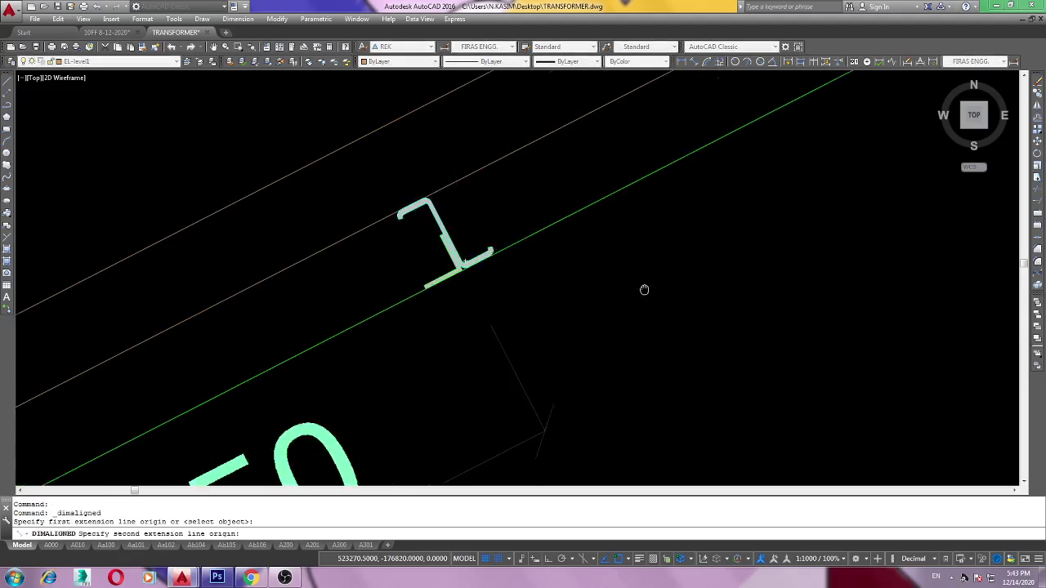
pyautogui.moveTo(643, 290); pyautogui.dragTo(331, 453, button='middle')
pyautogui.scroll(-2, 674, 217)
pyautogui.click(666, 204)
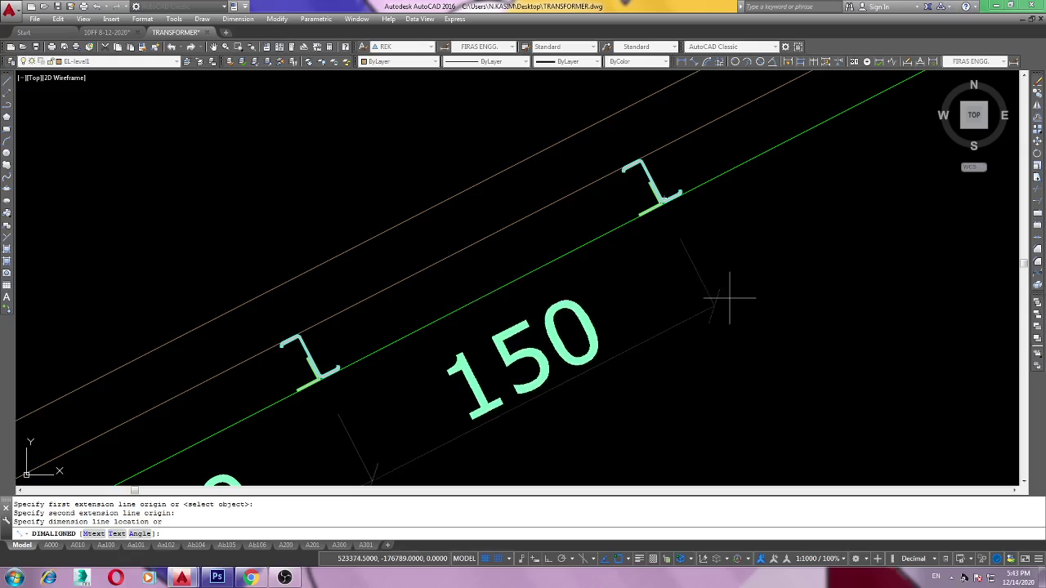
pyautogui.click(735, 307)
pyautogui.scroll(-3, 572, 367)
pyautogui.scroll(2, 548, 256)
# Grip-stretch the 151 dimension's endpoint to the beam corner so it reads 150.
pyautogui.click(588, 245)
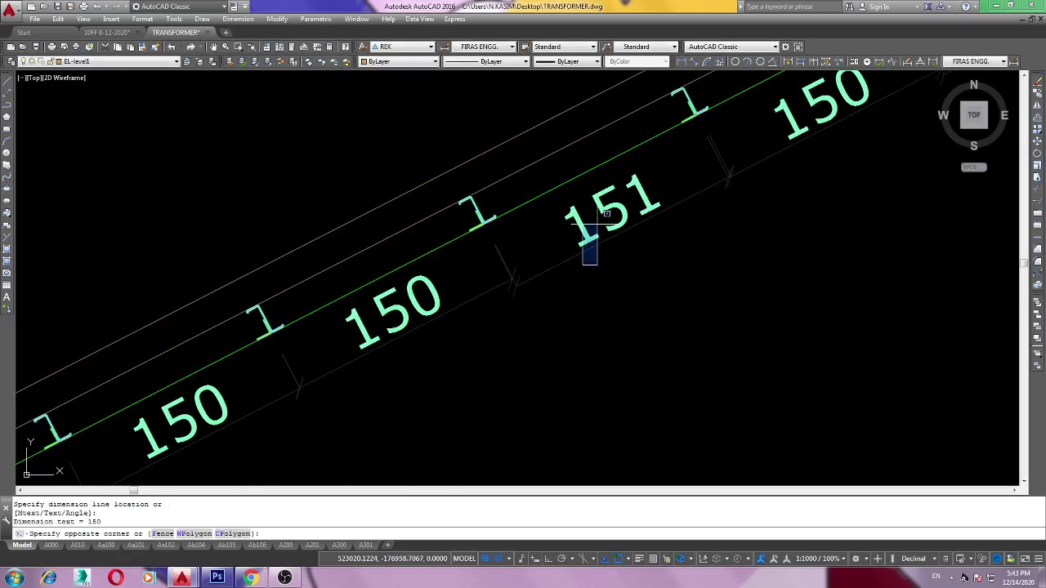
pyautogui.click(664, 229)
pyautogui.scroll(3, 653, 204)
pyautogui.scroll(2, 572, 147)
pyautogui.scroll(2, 515, 102)
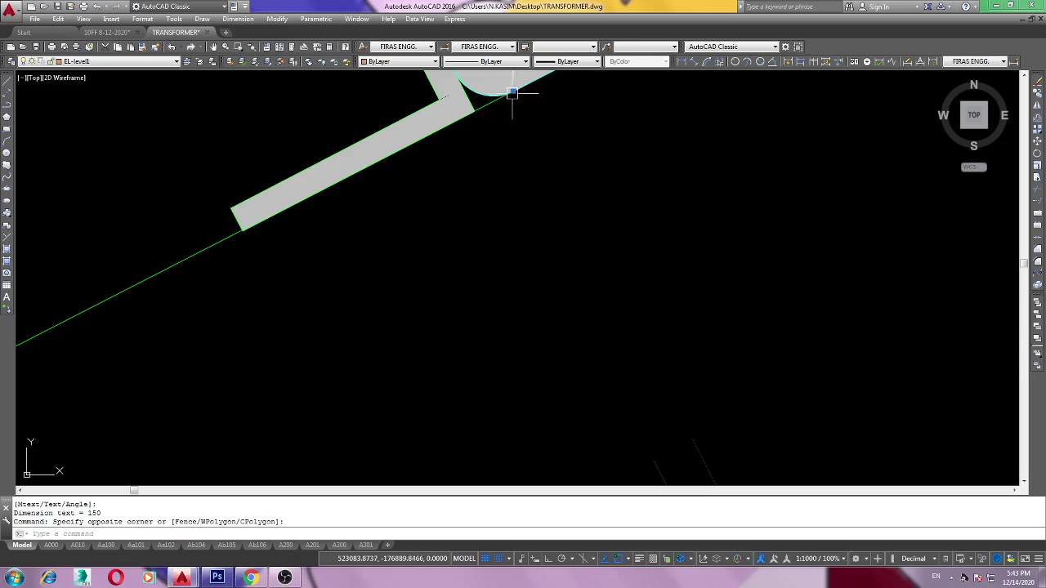
pyautogui.click(513, 93)
pyautogui.click(470, 97)
pyautogui.scroll(-3, 469, 233)
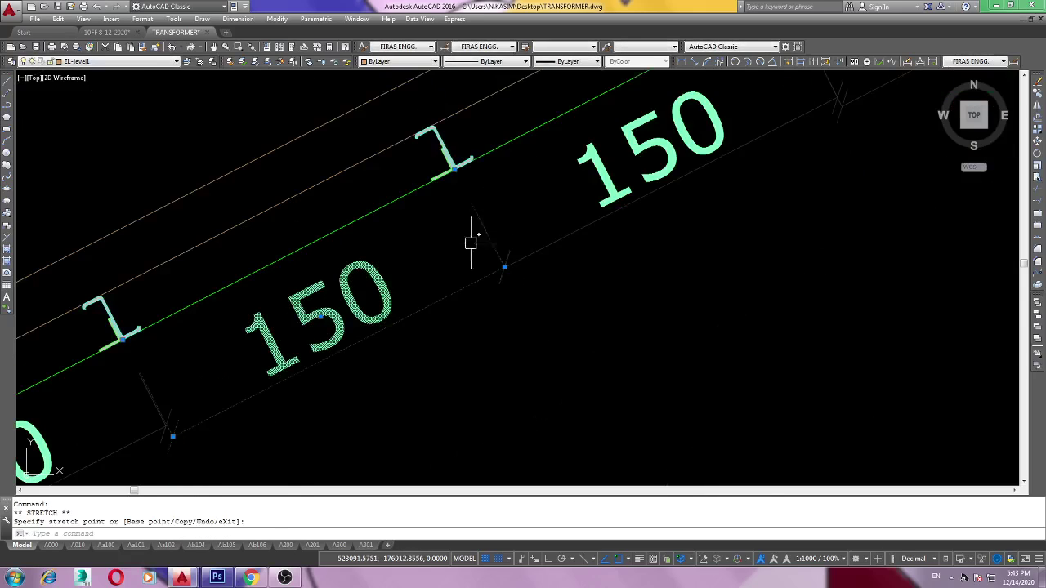
# Clear the selection of the corrected dimension.
pyautogui.scroll(-3, 515, 230)
pyautogui.rightClick(519, 229)
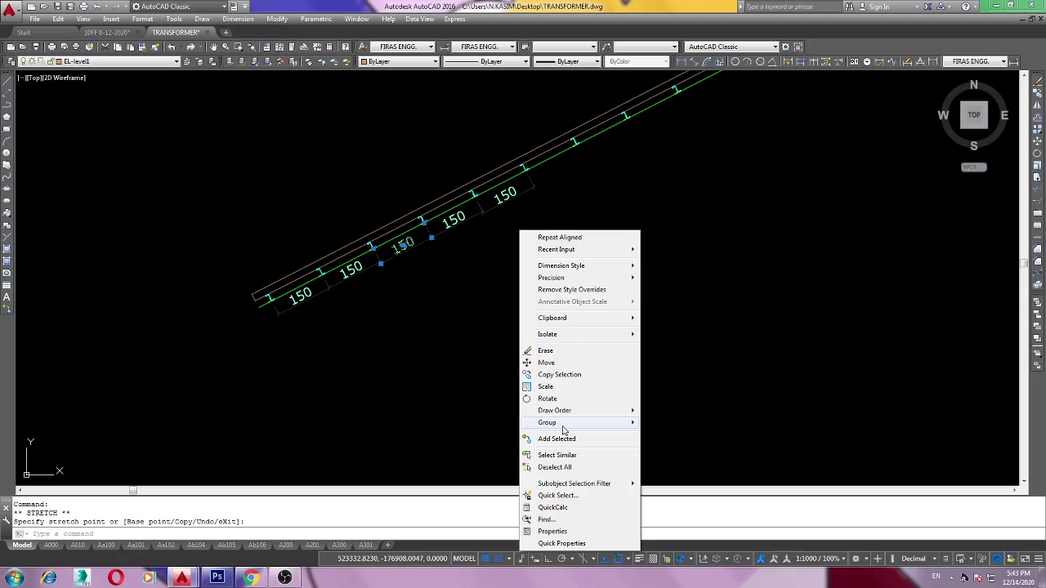
pyautogui.click(560, 466)
pyautogui.scroll(-2, 576, 327)
pyautogui.scroll(3, 743, 273)
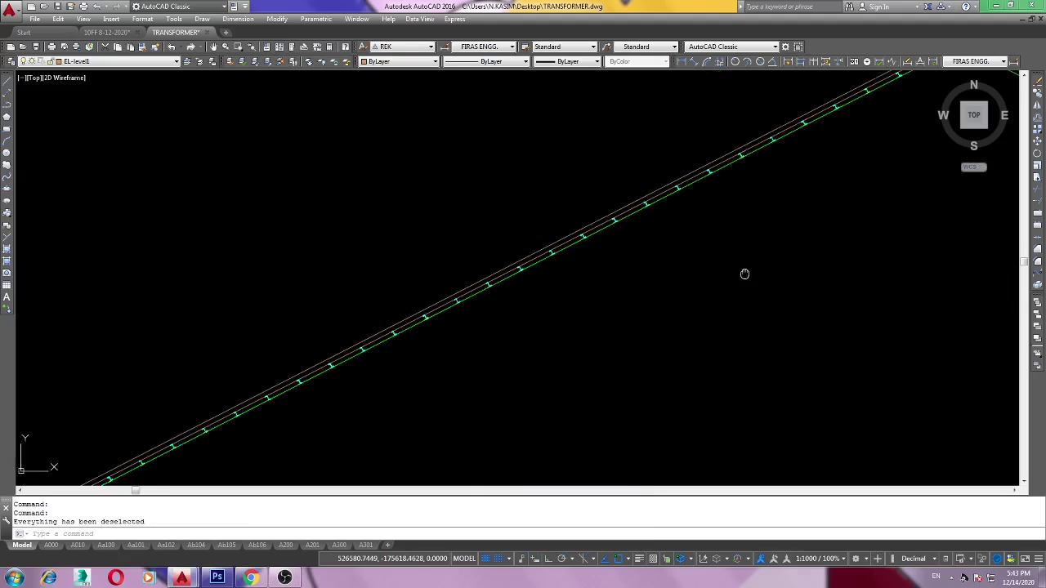
pyautogui.scroll(1, 742, 273)
# Add a 150 aligned dimension between two profiles higher up the slope.
pyautogui.click(697, 63)
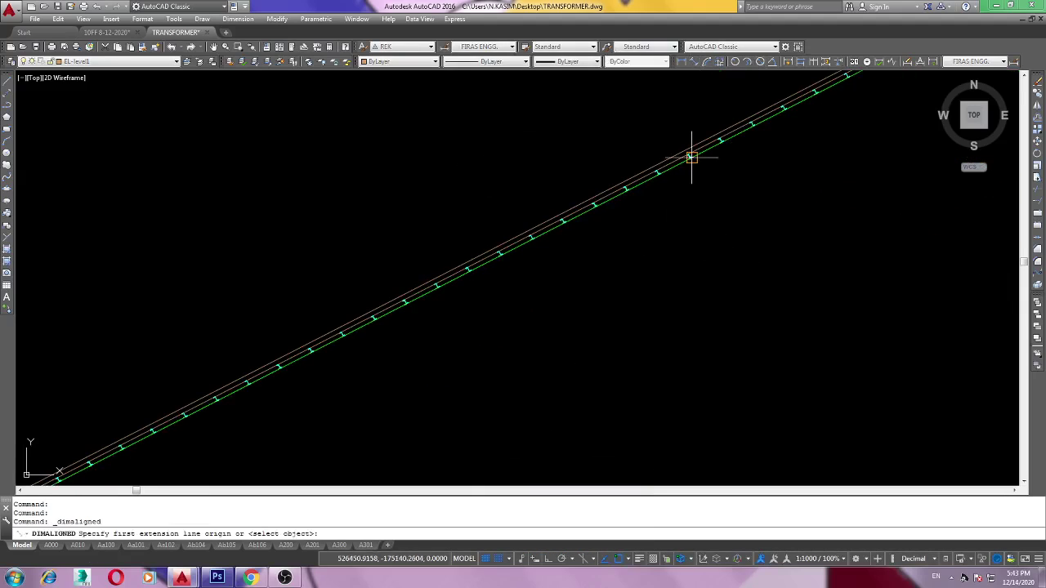
pyautogui.scroll(2, 691, 159)
pyautogui.scroll(2, 572, 158)
pyautogui.click(538, 153)
pyautogui.scroll(-5, 560, 221)
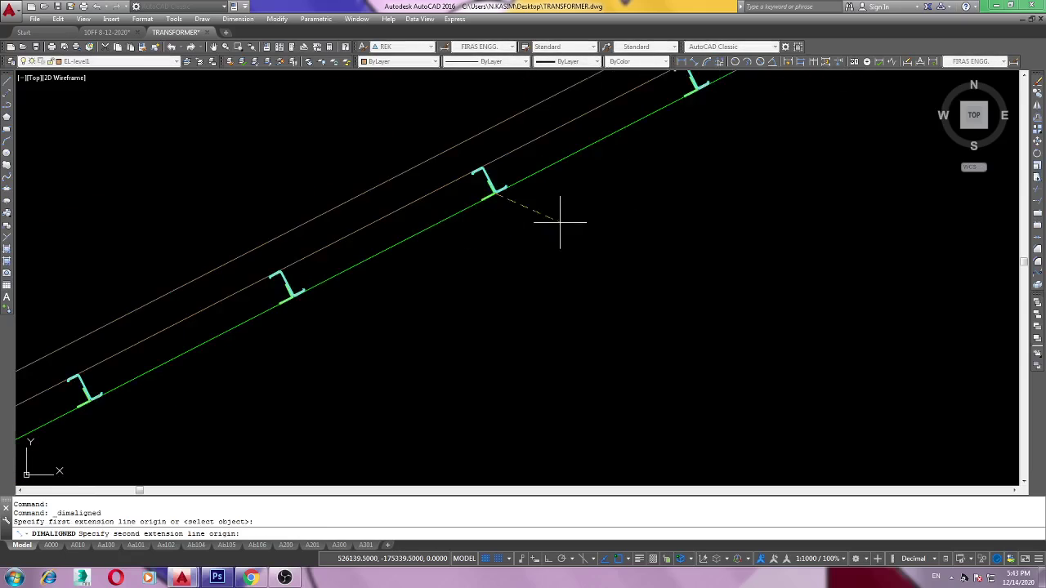
pyautogui.scroll(5, 698, 147)
pyautogui.click(699, 141)
pyautogui.scroll(-3, 698, 140)
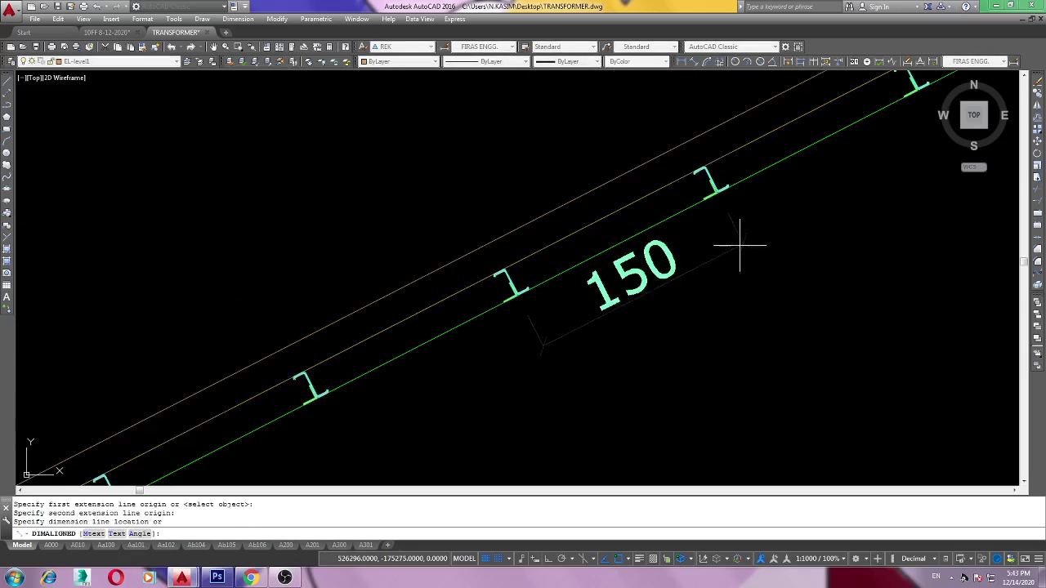
pyautogui.scroll(-1, 742, 240)
pyautogui.click(711, 169)
pyautogui.scroll(-5, 603, 128)
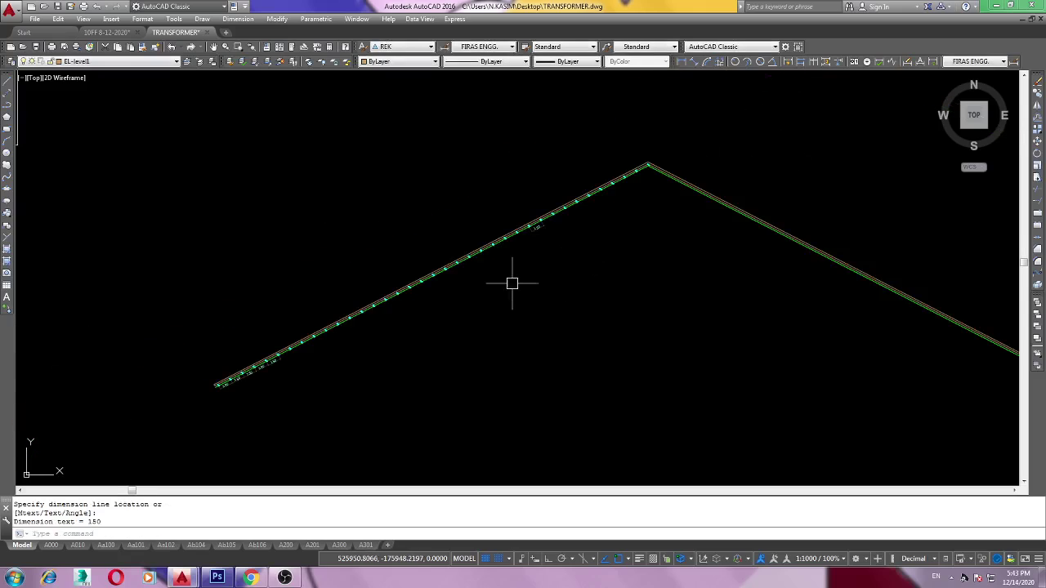
# Pan back down the slope to check the row of 150 dimensions.
pyautogui.moveTo(529, 276); pyautogui.dragTo(625, 214, button='middle')
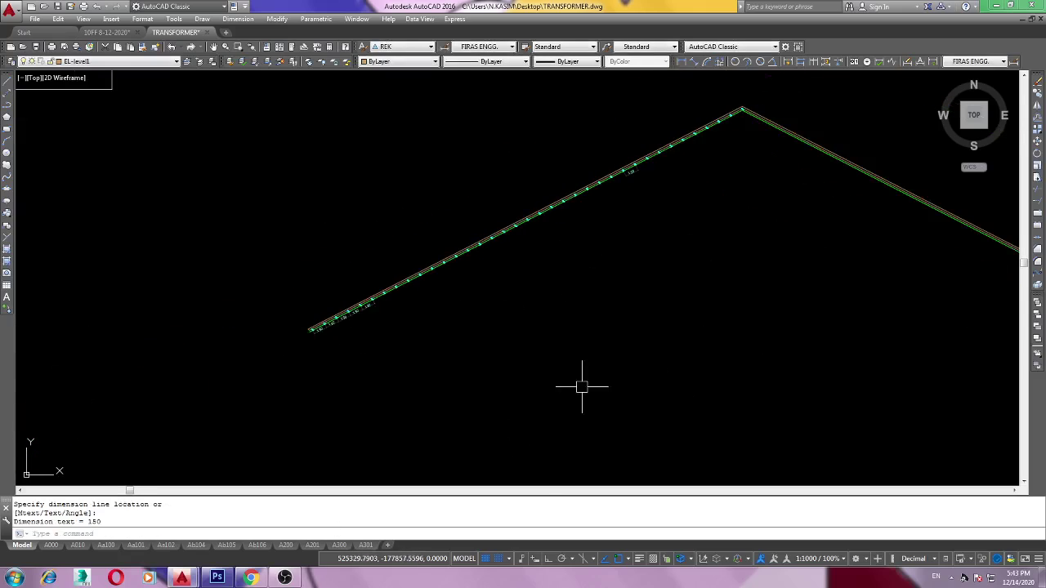
pyautogui.moveTo(581, 351); pyautogui.dragTo(563, 394, button='middle')
pyautogui.scroll(2, 597, 286)
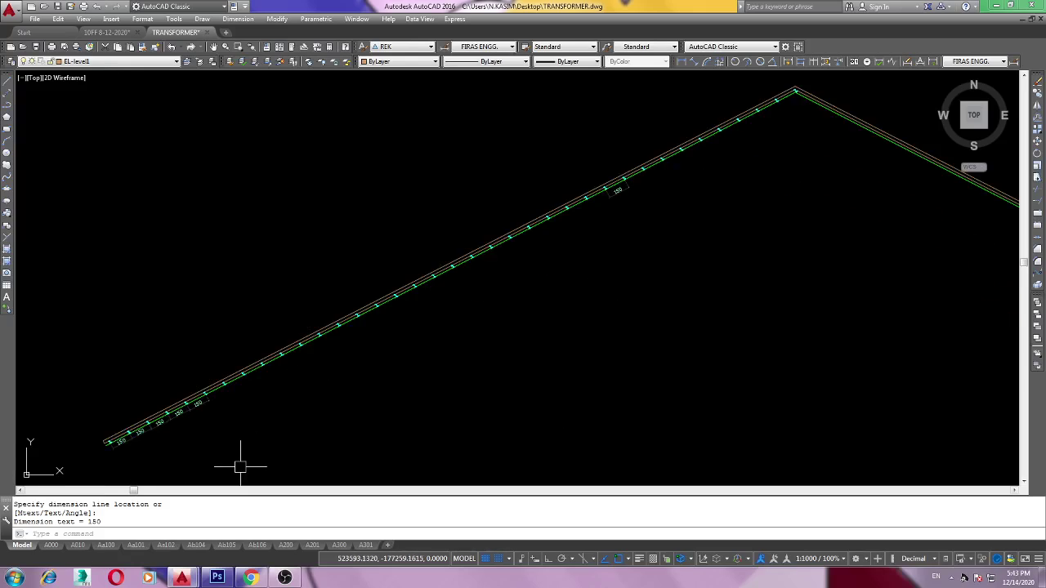
pyautogui.moveTo(252, 450); pyautogui.dragTo(351, 408, button='middle')
pyautogui.scroll(2, 324, 378)
pyautogui.scroll(2, 323, 378)
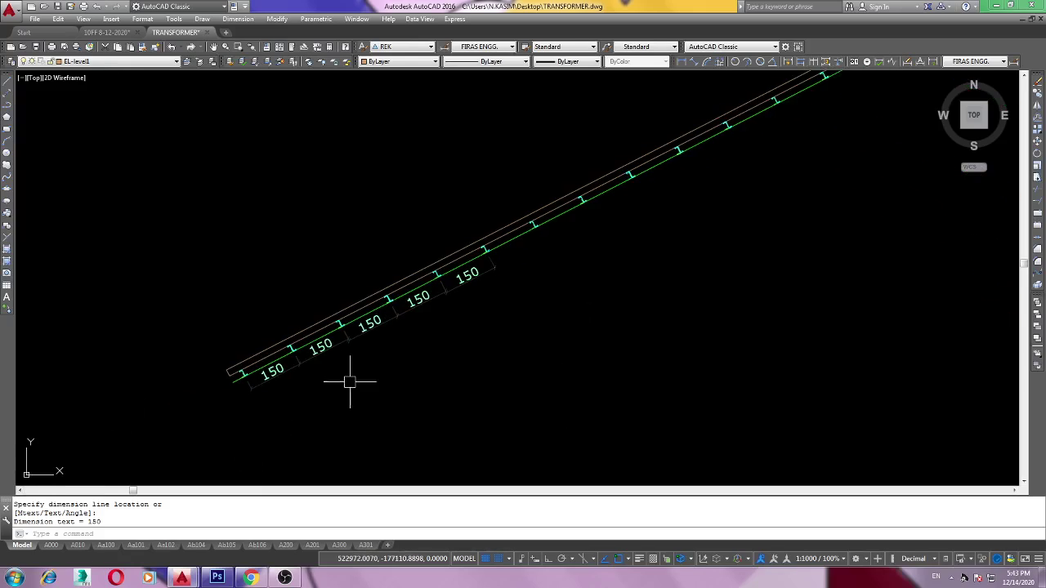
pyautogui.scroll(-4, 348, 381)
# Erase the 150 dimensions and profile copies near the lower end of the roof line.
pyautogui.click(288, 304)
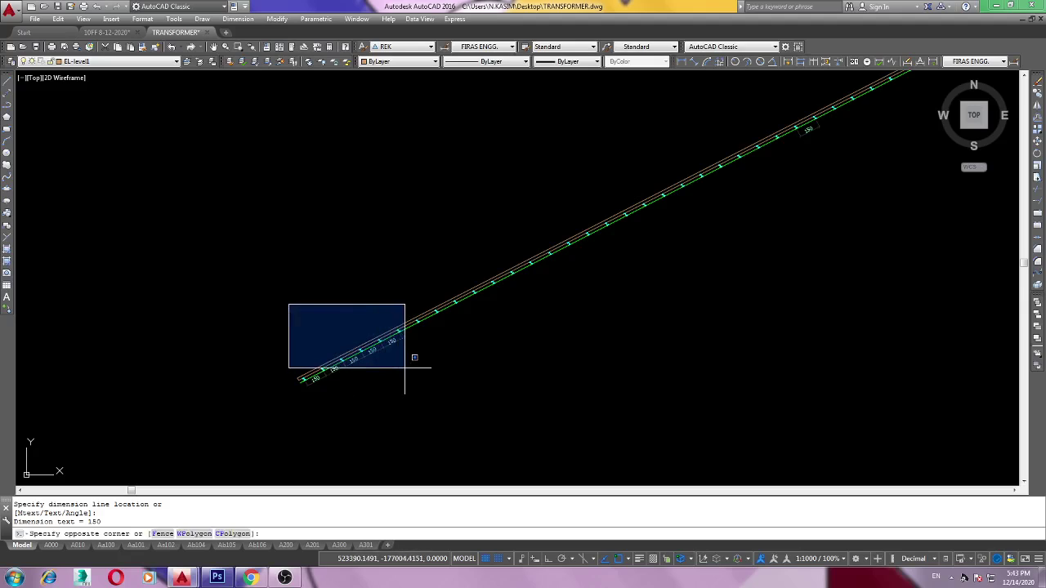
pyautogui.click(411, 356)
pyautogui.scroll(1, 327, 343)
pyautogui.click(307, 328)
pyautogui.click(481, 401)
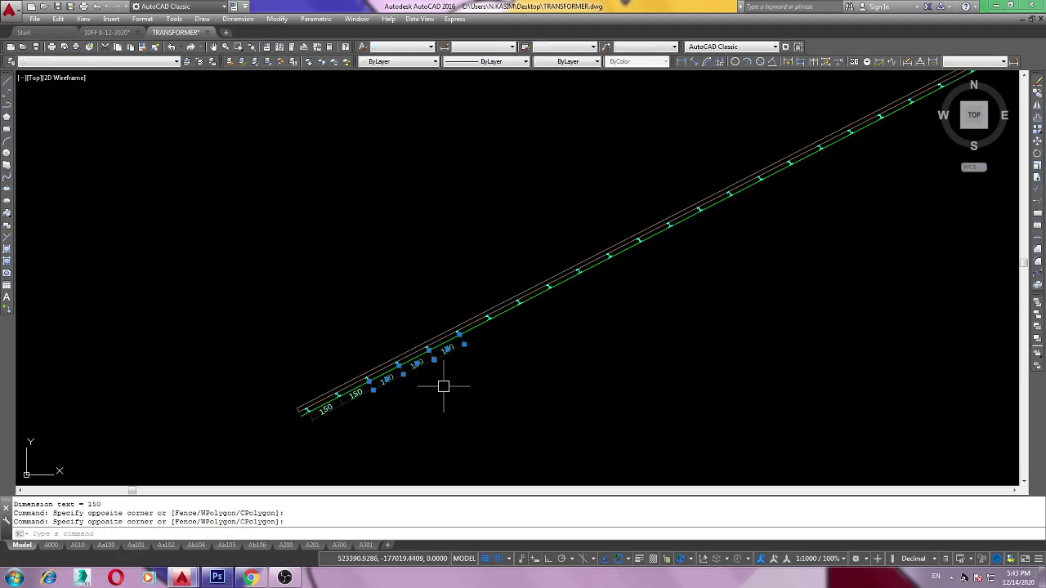
pyautogui.click(315, 333)
pyautogui.click(399, 401)
pyautogui.click(405, 294)
pyautogui.click(488, 350)
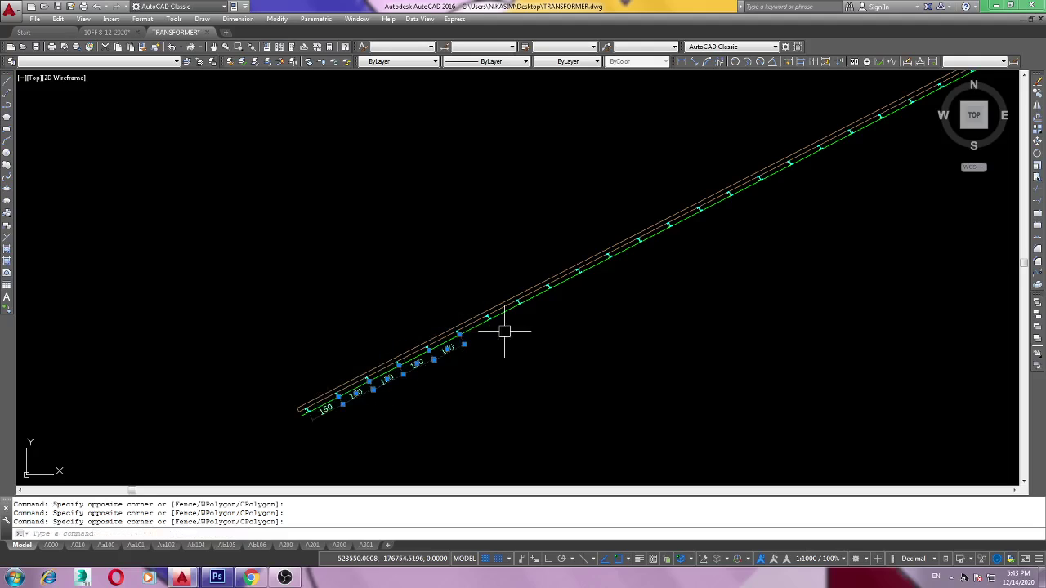
pyautogui.click(462, 269)
pyautogui.click(581, 353)
pyautogui.click(514, 240)
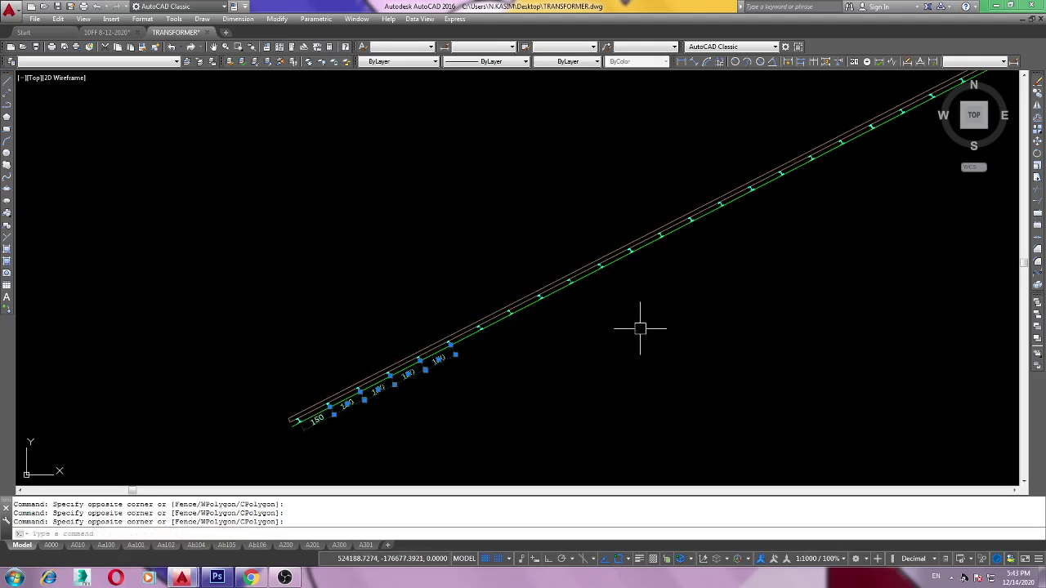
pyautogui.press('Delete')
# Erase the next group of selected profile copies further up the slope.
pyautogui.scroll(-2, 595, 273)
pyautogui.scroll(2, 596, 273)
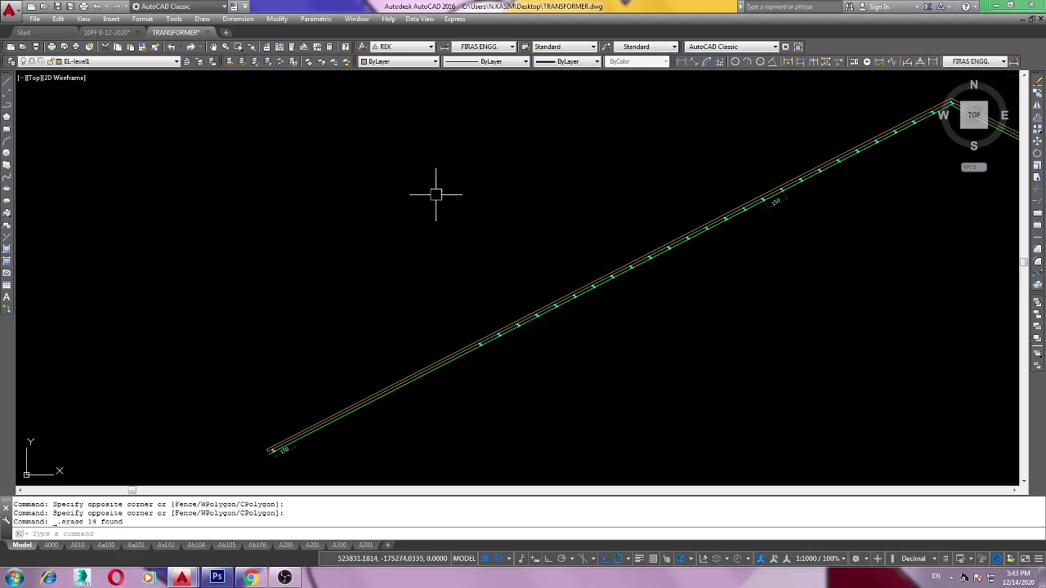
pyautogui.moveTo(651, 379); pyautogui.dragTo(624, 318, button='middle')
pyautogui.press('Delete')
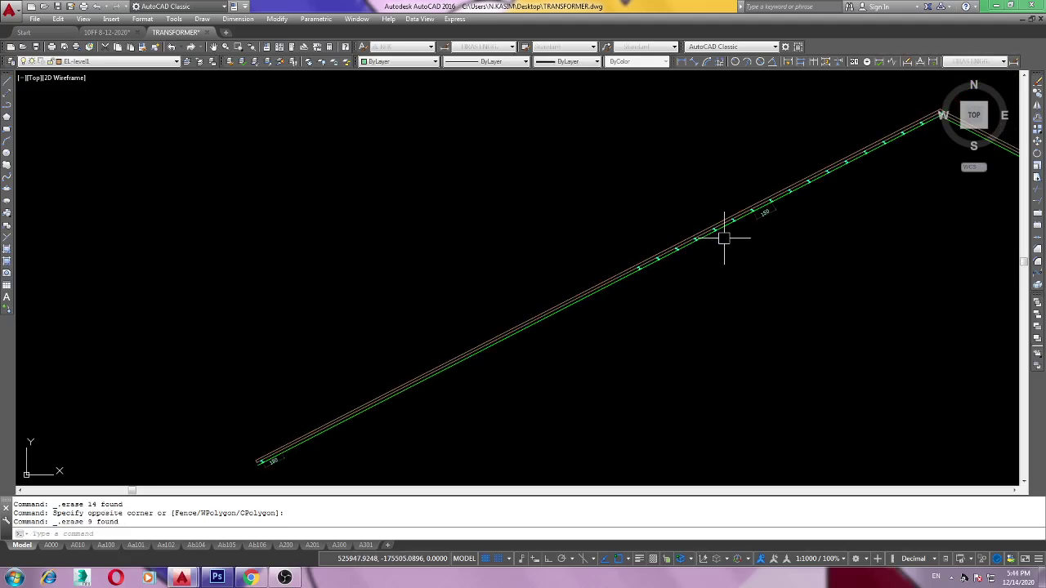
# Erase the leftover 150 dimension further up the slope.
pyautogui.moveTo(549, 189); pyautogui.dragTo(504, 210, button='middle')
pyautogui.click(485, 161)
pyautogui.click(766, 334)
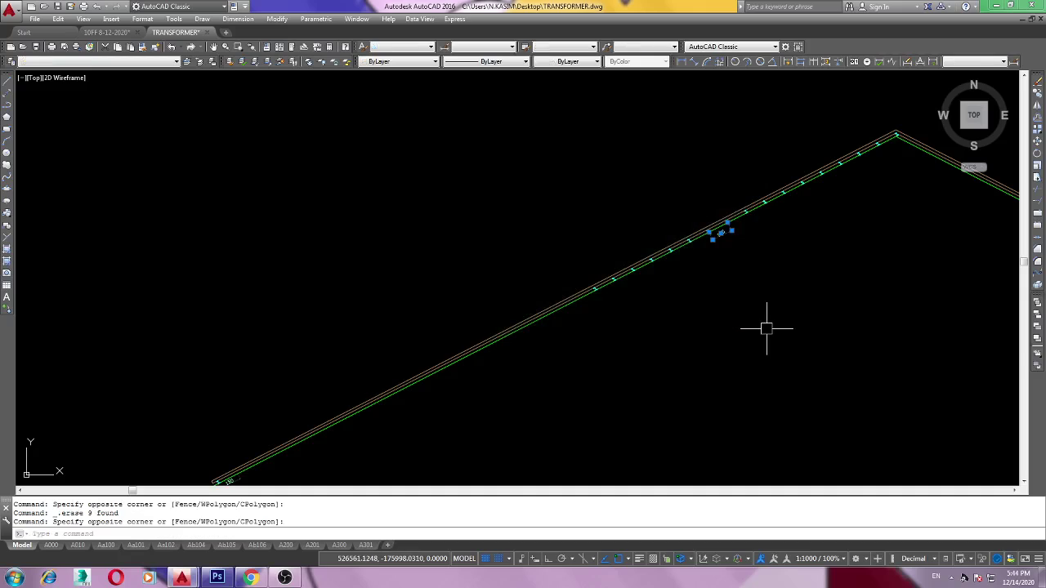
pyautogui.press('Delete')
# Erase the remaining profile copies near the roof peak.
pyautogui.moveTo(678, 305); pyautogui.dragTo(555, 338, button='middle')
pyautogui.click(616, 155)
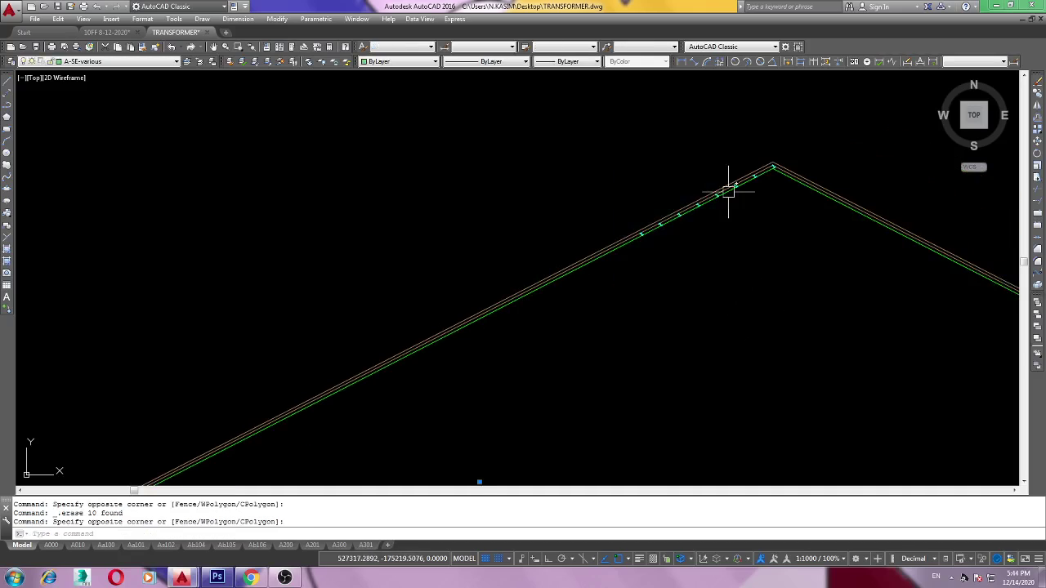
pyautogui.scroll(1, 727, 192)
pyautogui.click(805, 117)
pyautogui.click(868, 194)
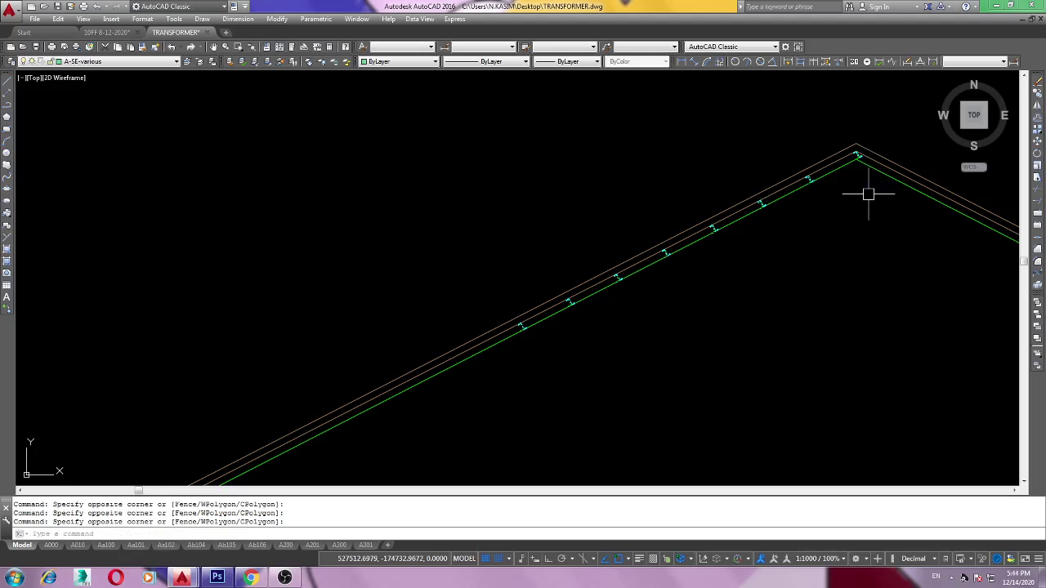
pyautogui.press('Delete')
# Erase the 1:50 text label.
pyautogui.scroll(-2, 867, 193)
pyautogui.scroll(1, 316, 345)
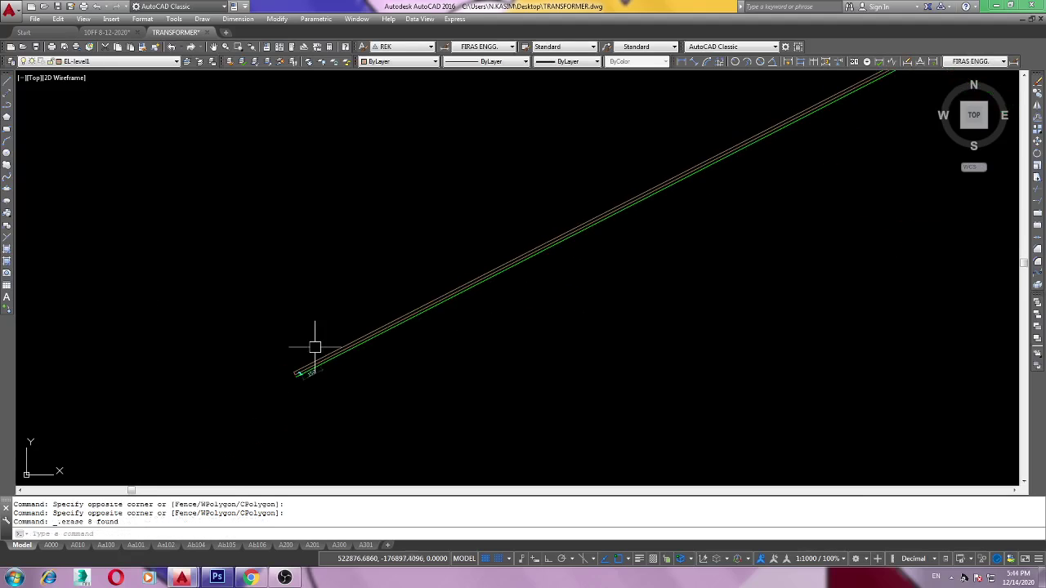
pyautogui.click(323, 377)
pyautogui.press('Delete')
pyautogui.write('c')
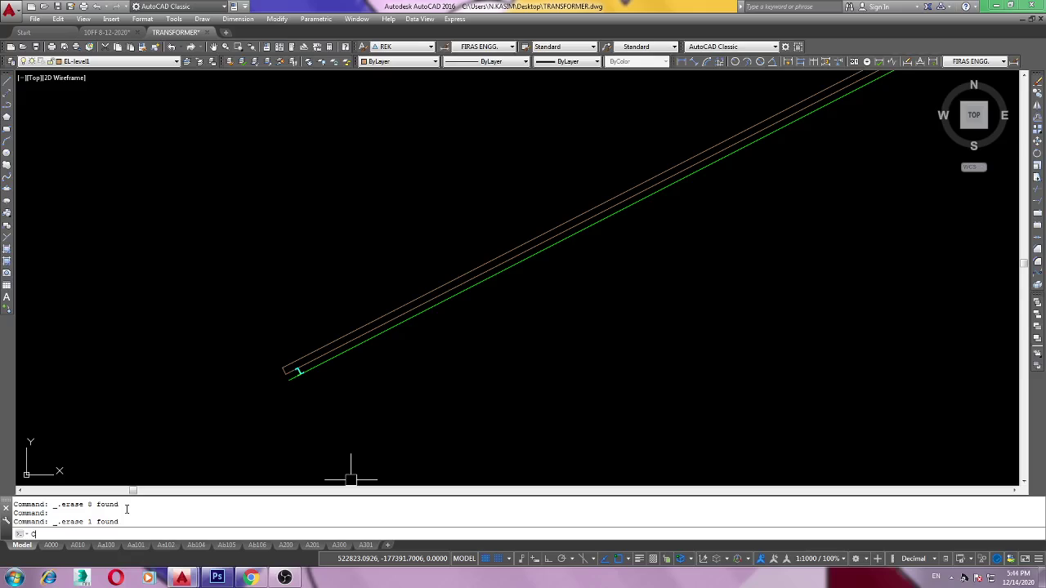
# Start COPYM on the lone I-beam profile, based at the roof line's lower endpoint.
pyautogui.write('opy')
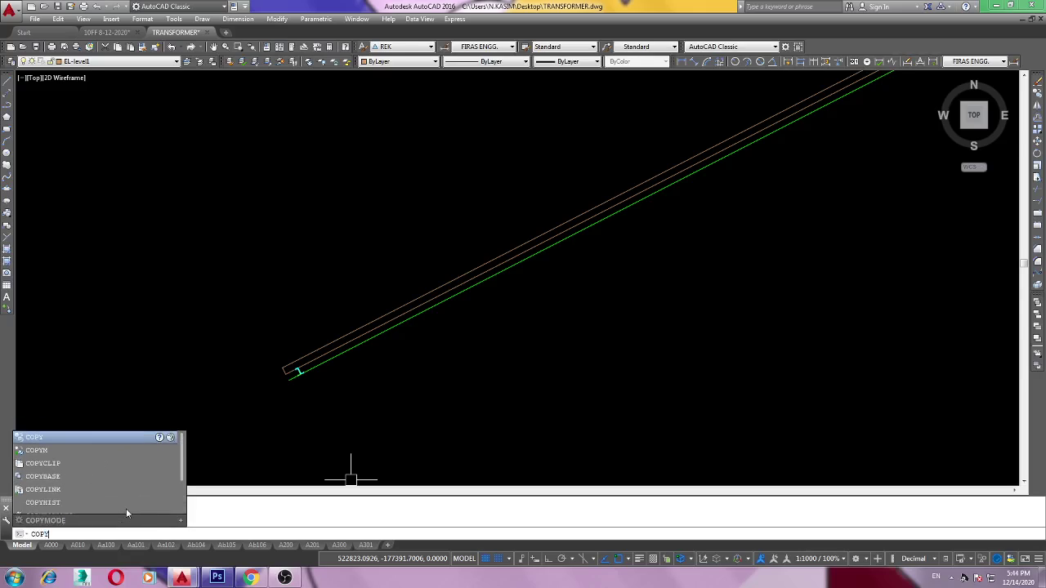
pyautogui.write('m')
pyautogui.press('Return')
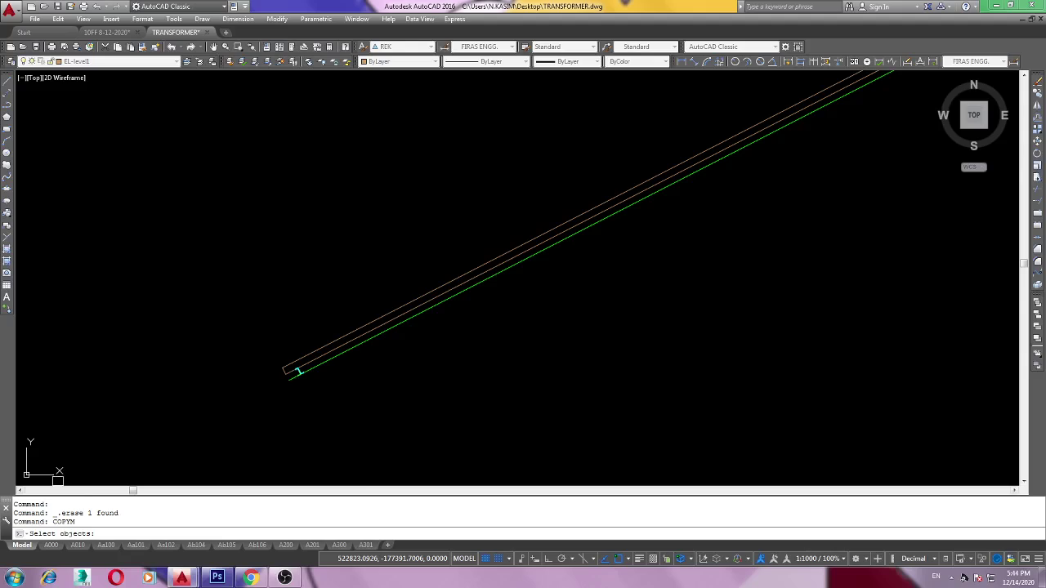
pyautogui.scroll(5, 528, 243)
pyautogui.click(510, 193)
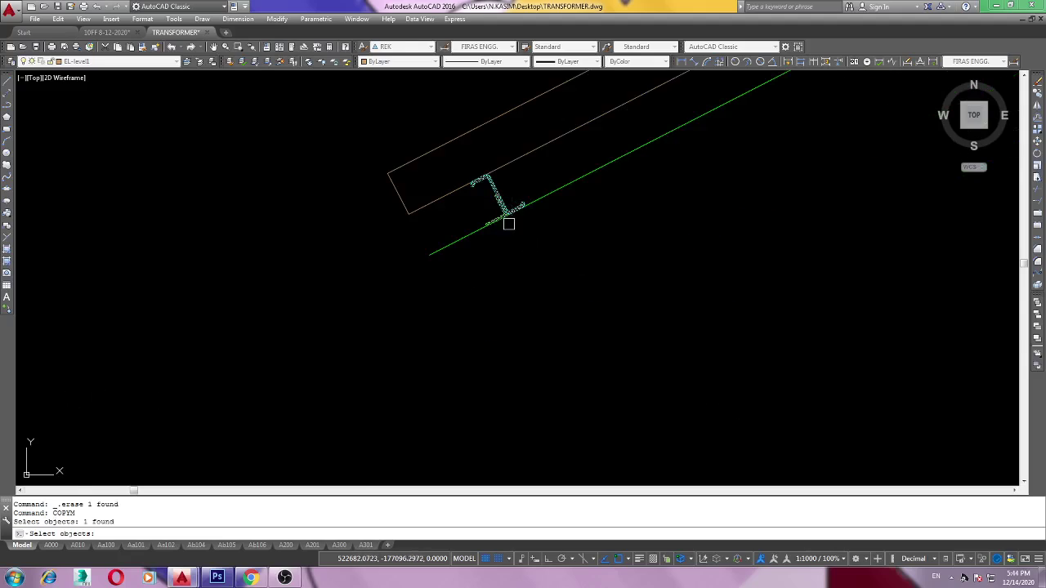
pyautogui.press('Return')
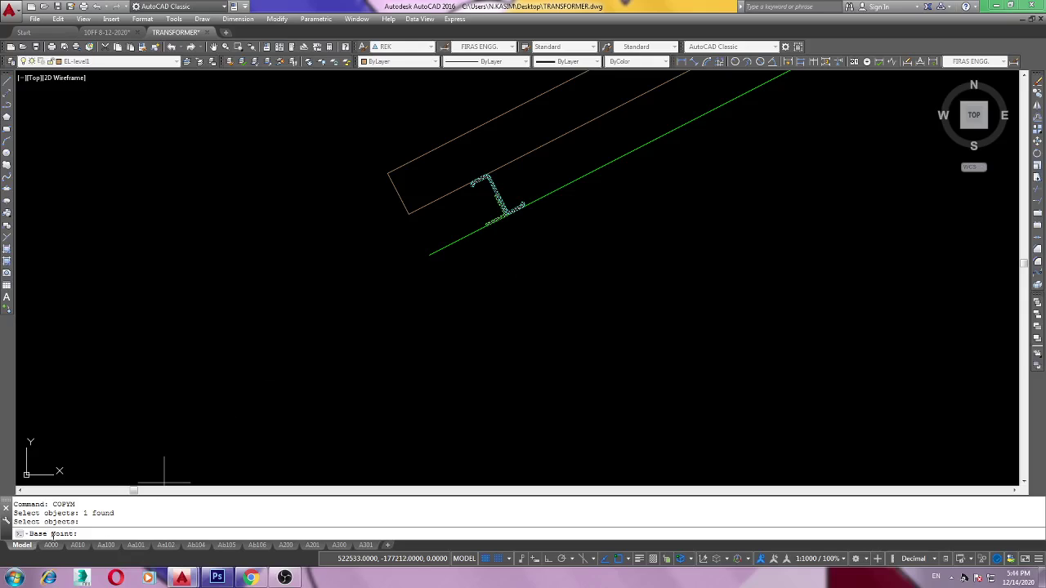
pyautogui.click(430, 255)
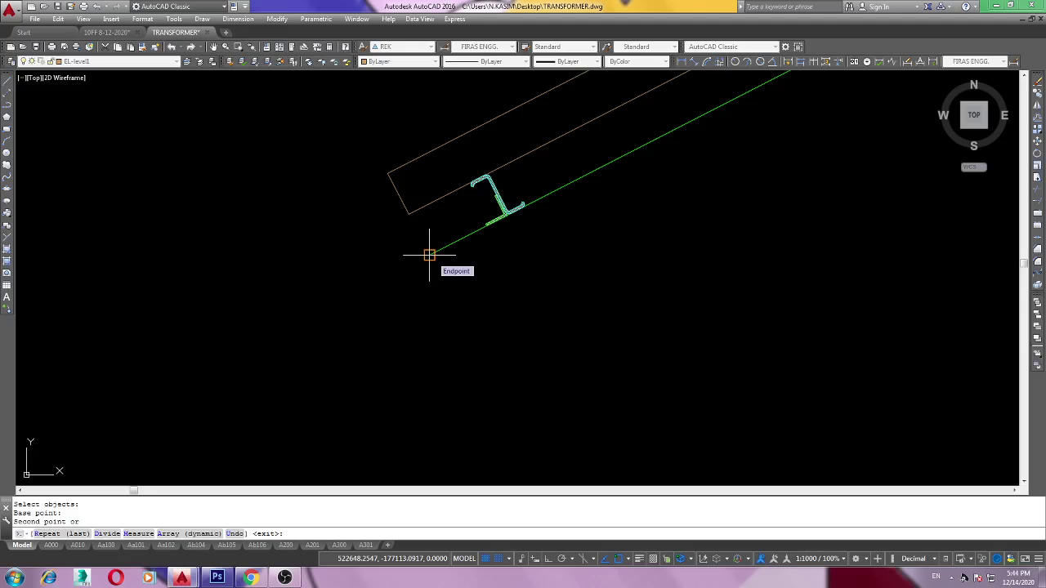
pyautogui.scroll(-2, 605, 286)
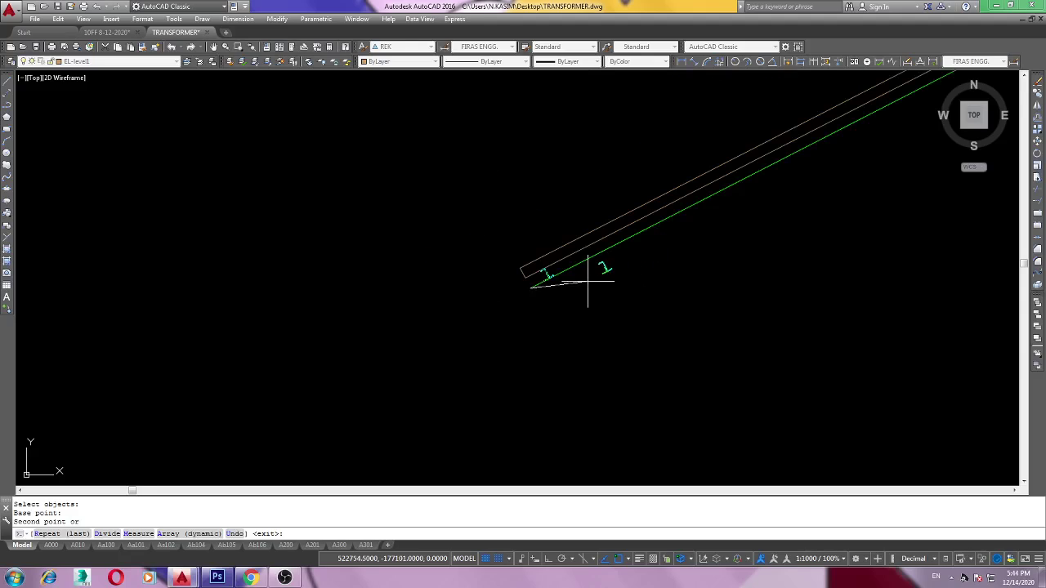
pyautogui.scroll(1, 593, 282)
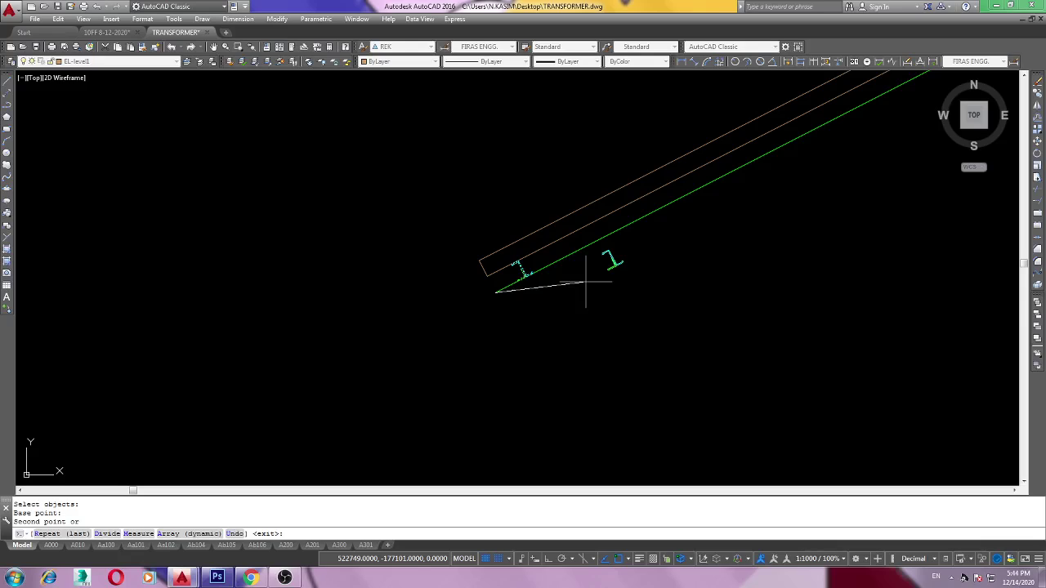
# Choose COPYM's Measure option and pick the roof apex as the end point.
pyautogui.write('M')
pyautogui.press('Return')
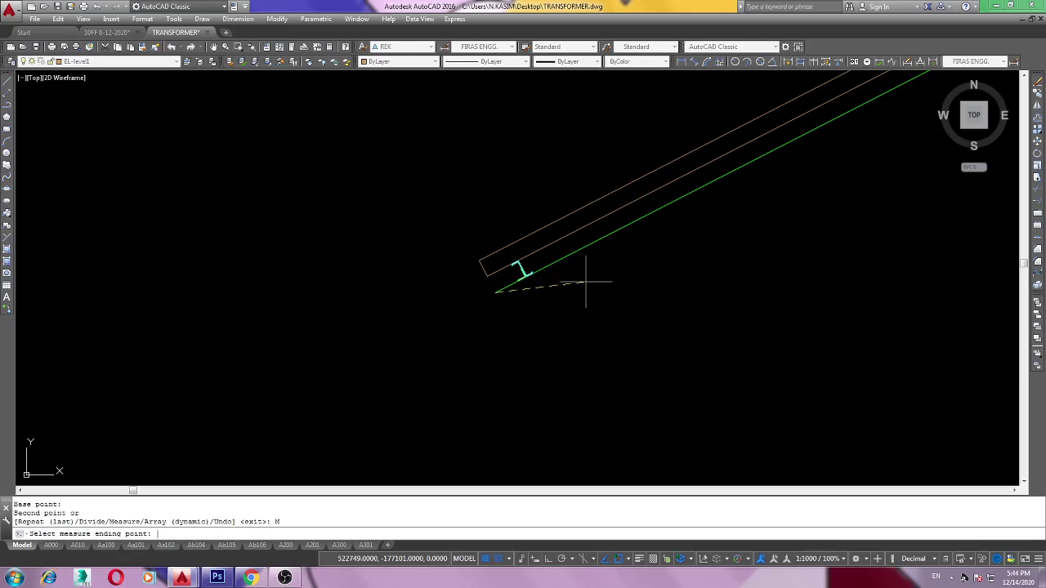
pyautogui.scroll(-2, 602, 326)
pyautogui.scroll(1, 502, 343)
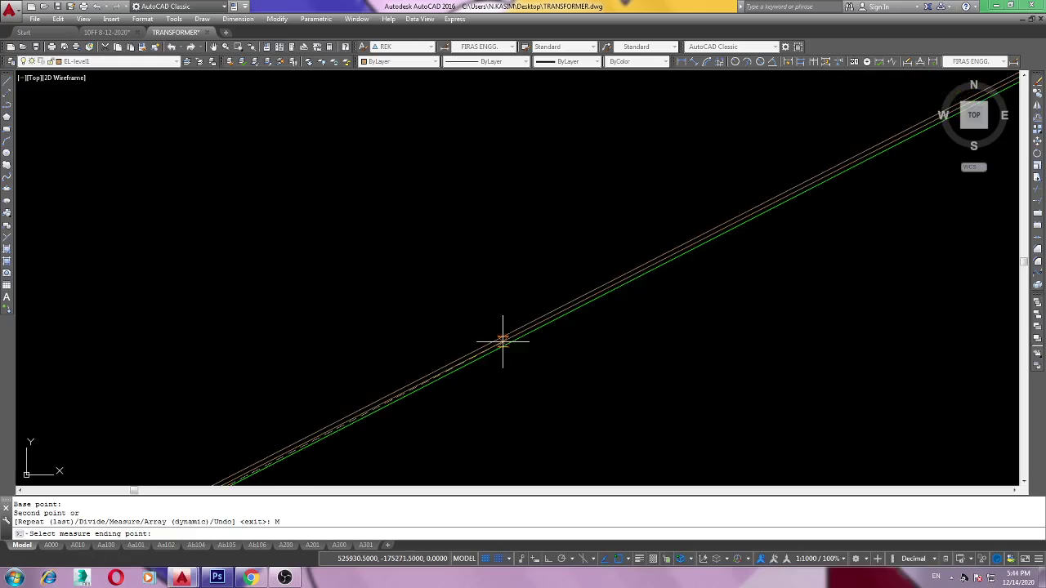
pyautogui.moveTo(502, 343)
pyautogui.mouseDown(button='middle')
pyautogui.moveTo(429, 417)
pyautogui.moveTo(472, 353)
pyautogui.mouseUp(button='middle')
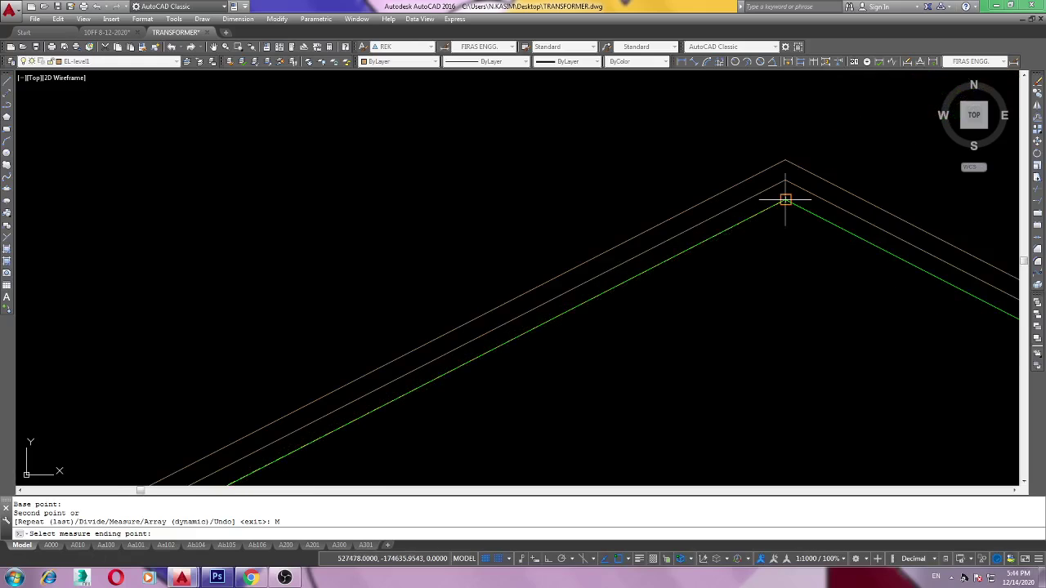
pyautogui.click(785, 200)
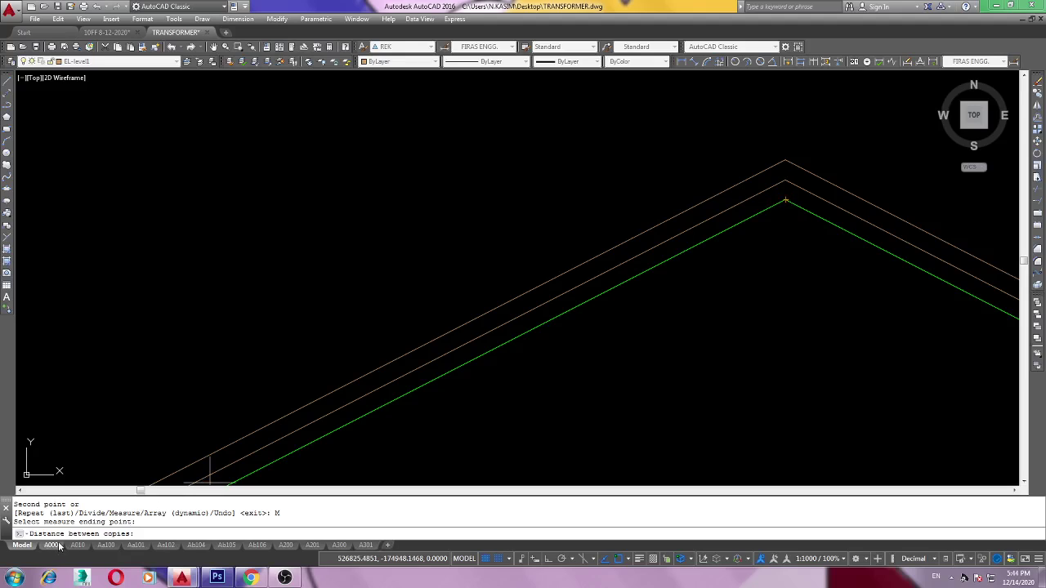
# Accept 200 as the copy spacing along the slope, then cancel COPYM.
pyautogui.scroll(-3, 408, 285)
pyautogui.scroll(3, 385, 234)
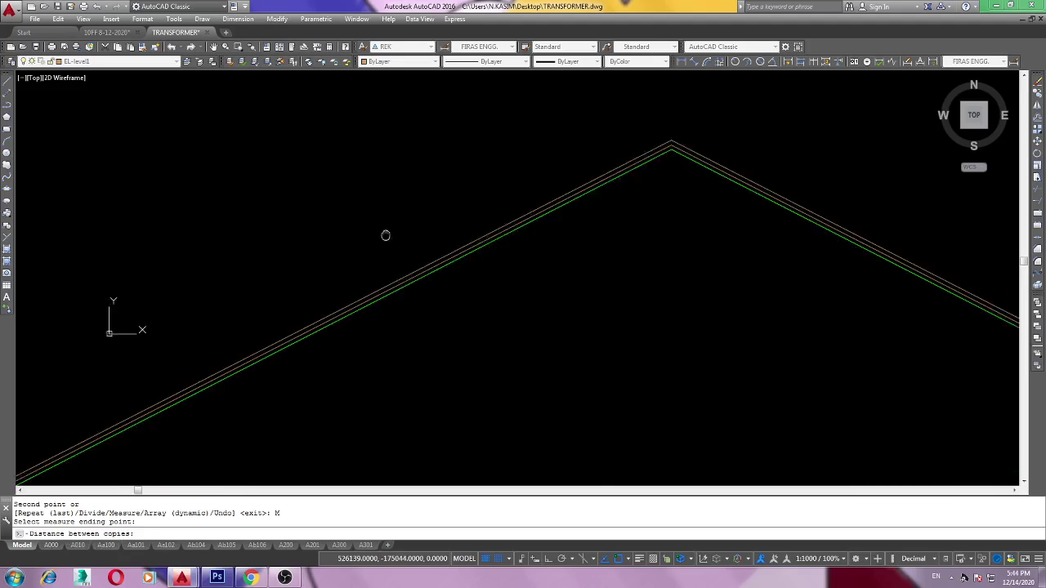
pyautogui.scroll(5, 663, 214)
pyautogui.scroll(2, 406, 299)
pyautogui.scroll(2, 372, 309)
pyautogui.write('200')
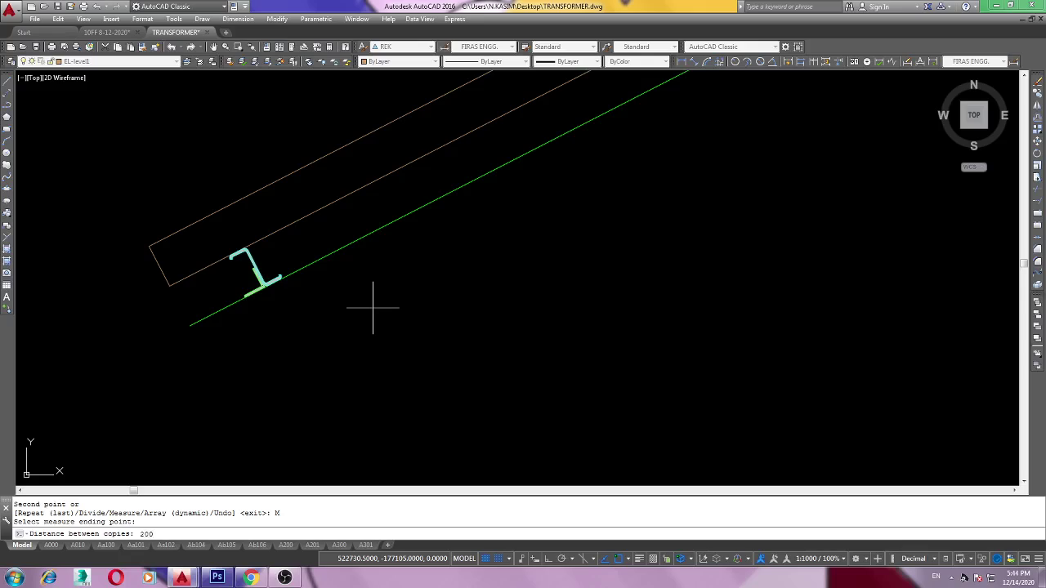
pyautogui.press('Return')
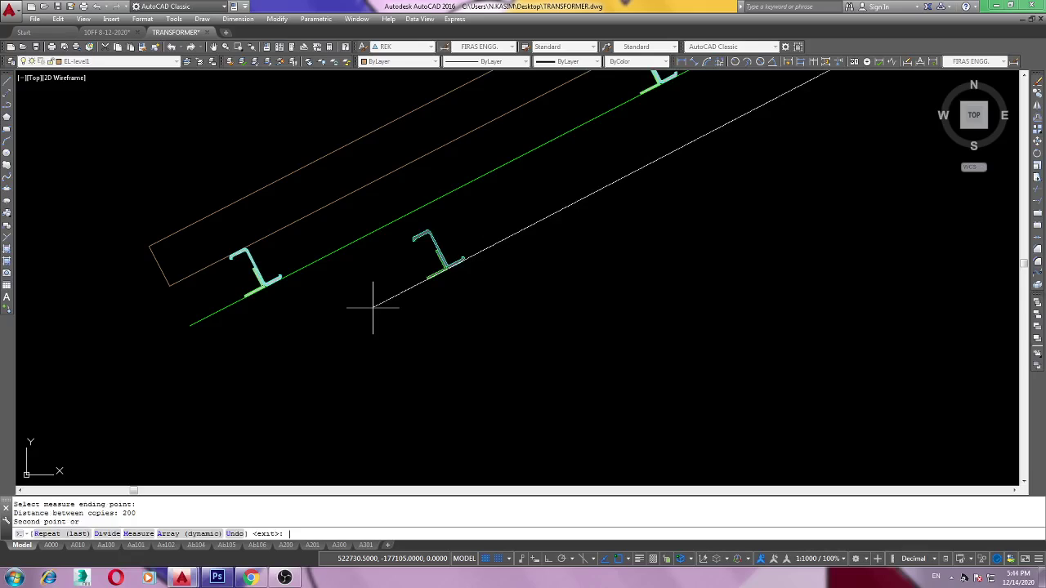
pyautogui.scroll(-2, 372, 308)
pyautogui.scroll(-3, 485, 234)
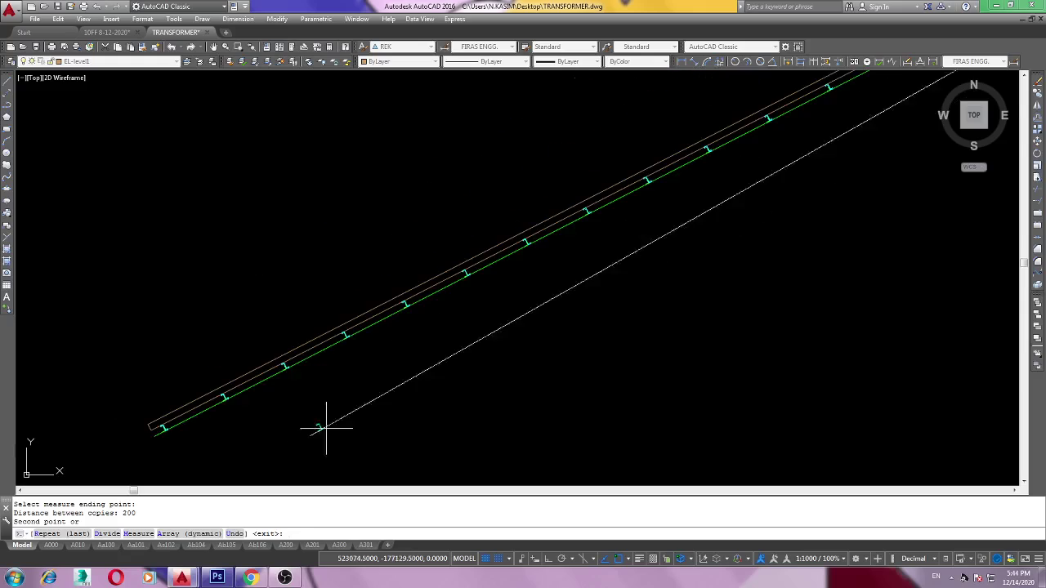
pyautogui.scroll(-2, 327, 423)
pyautogui.scroll(-1, 210, 427)
pyautogui.rightClick(587, 306)
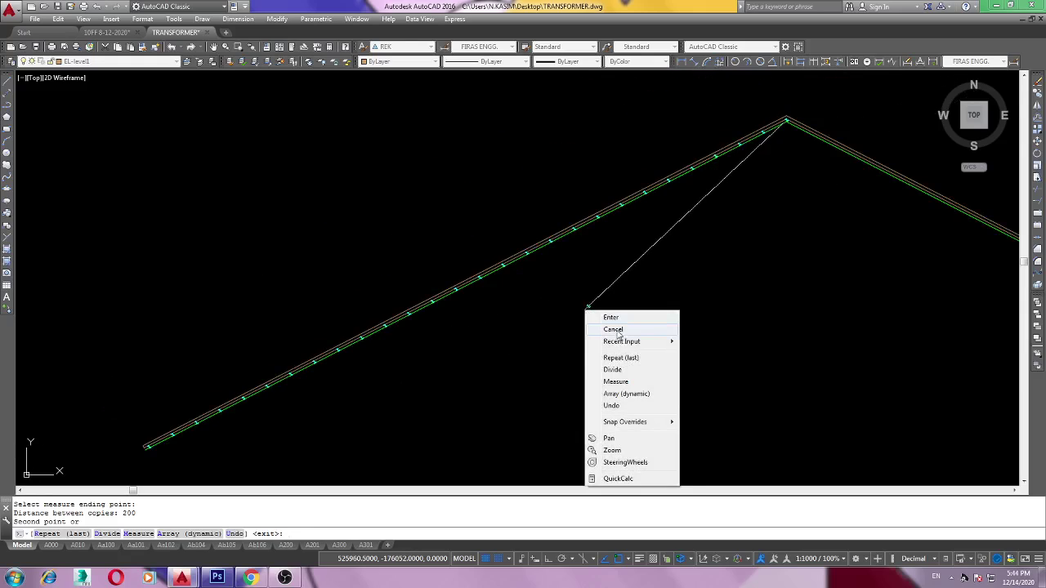
pyautogui.click(617, 331)
pyautogui.moveTo(268, 363); pyautogui.dragTo(583, 210, button='middle')
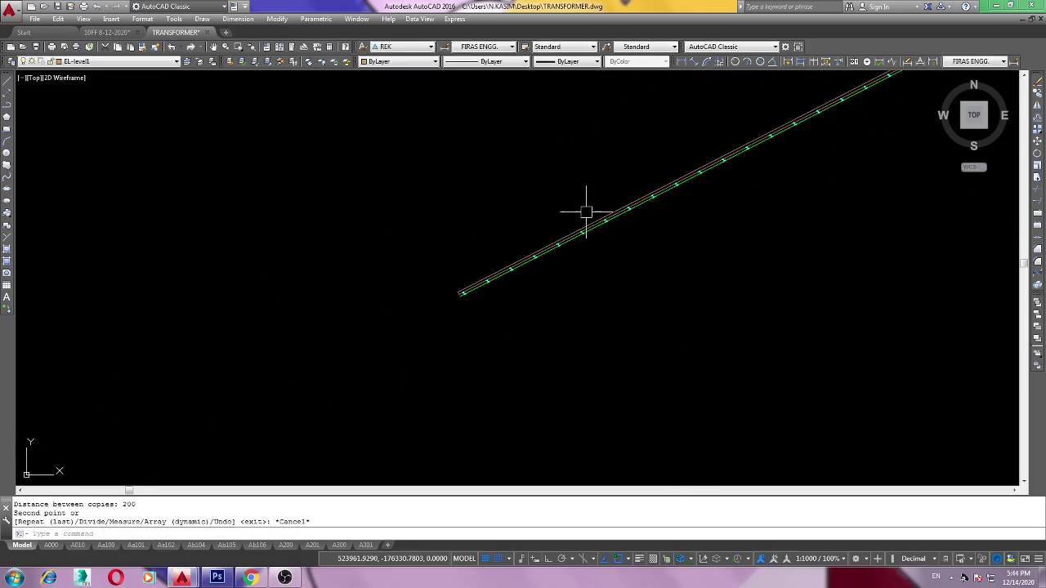
# Add an aligned 200 dimension between corners of two adjacent I-beam profiles.
pyautogui.click(693, 68)
pyautogui.scroll(2, 490, 286)
pyautogui.scroll(3, 514, 280)
pyautogui.scroll(2, 523, 285)
pyautogui.click(512, 283)
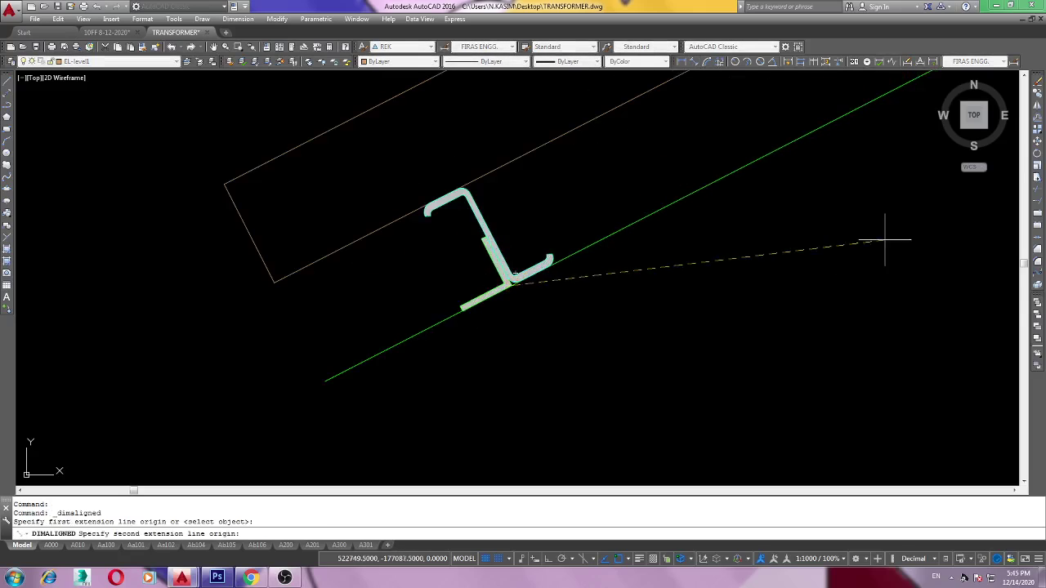
pyautogui.scroll(-5, 665, 272)
pyautogui.scroll(3, 602, 285)
pyautogui.click(599, 267)
pyautogui.scroll(-2, 613, 311)
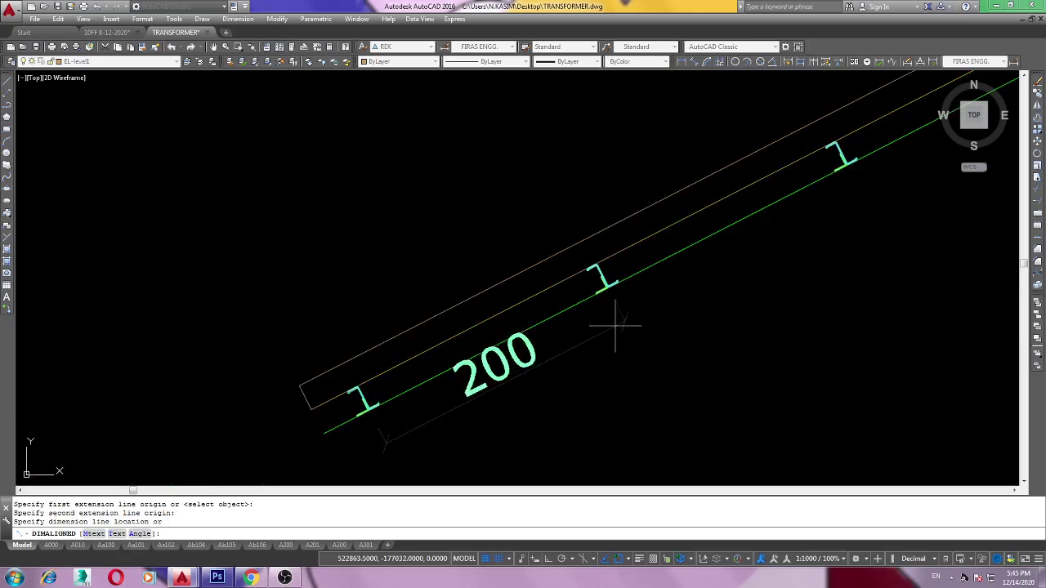
pyautogui.click(616, 325)
pyautogui.moveTo(662, 335); pyautogui.dragTo(425, 367, button='middle')
pyautogui.scroll(-3, 425, 367)
pyautogui.scroll(3, 652, 237)
# Repeat the aligned dimension to mark 200 between another neighbouring profile pair.
pyautogui.rightClick(651, 238)
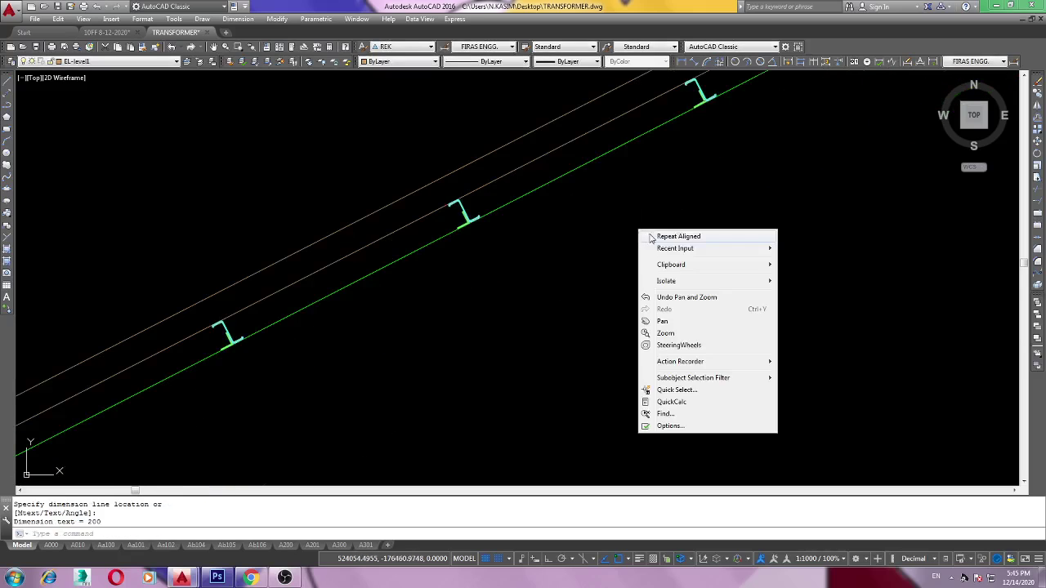
pyautogui.click(651, 238)
pyautogui.scroll(4, 506, 212)
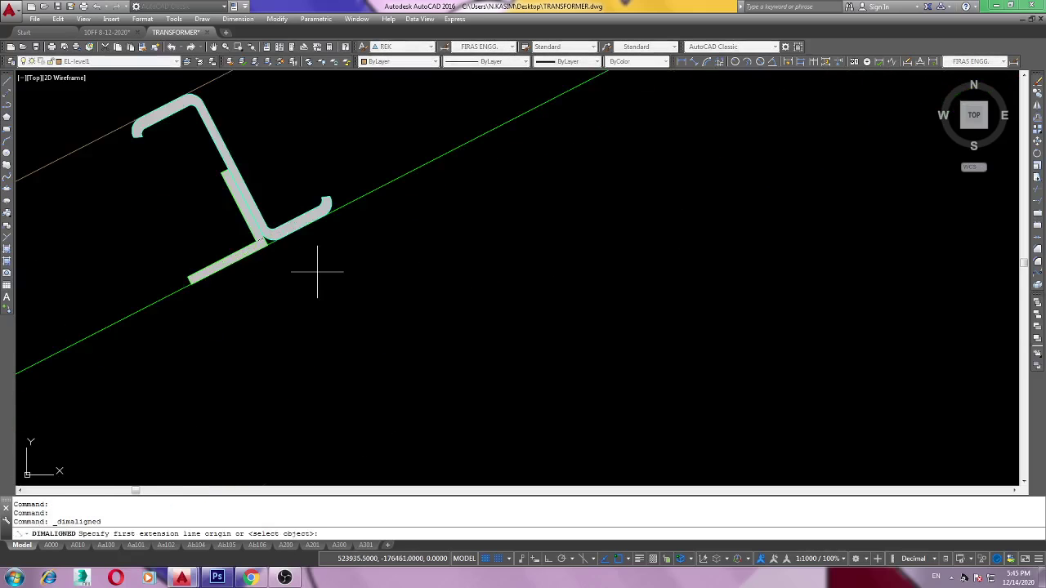
pyautogui.click(266, 245)
pyautogui.scroll(-5, 540, 320)
pyautogui.scroll(5, 660, 199)
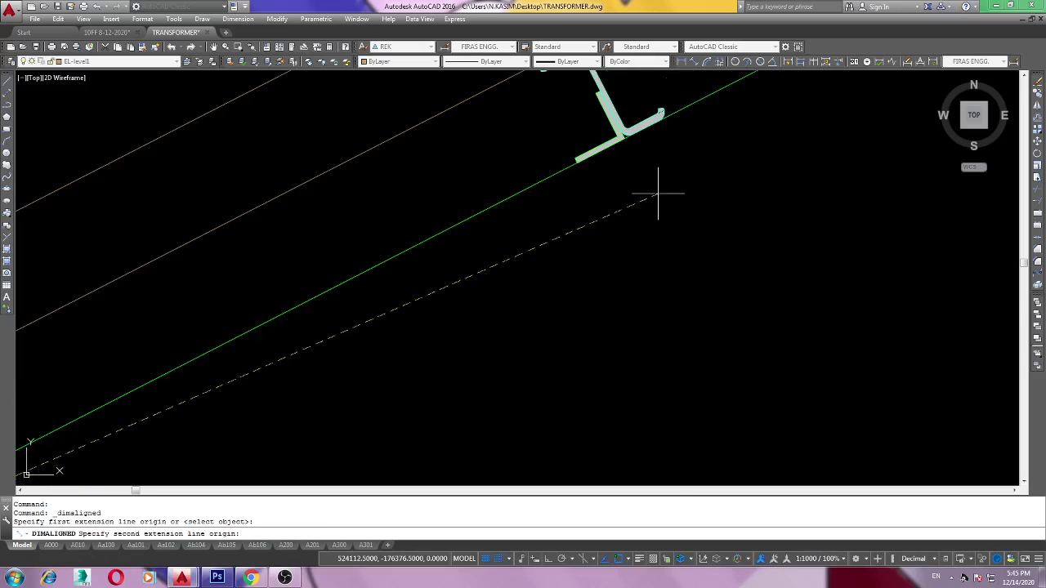
pyautogui.click(628, 141)
pyautogui.scroll(-3, 689, 227)
pyautogui.click(672, 256)
pyautogui.scroll(-4, 562, 323)
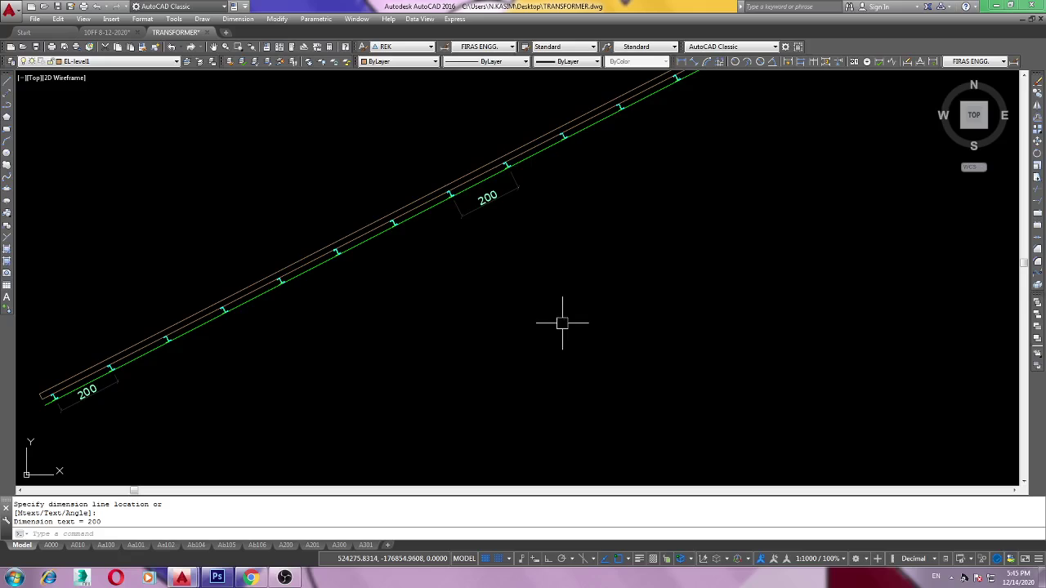
pyautogui.scroll(-3, 588, 327)
pyautogui.scroll(3, 527, 303)
pyautogui.click(357, 225)
pyautogui.click(646, 353)
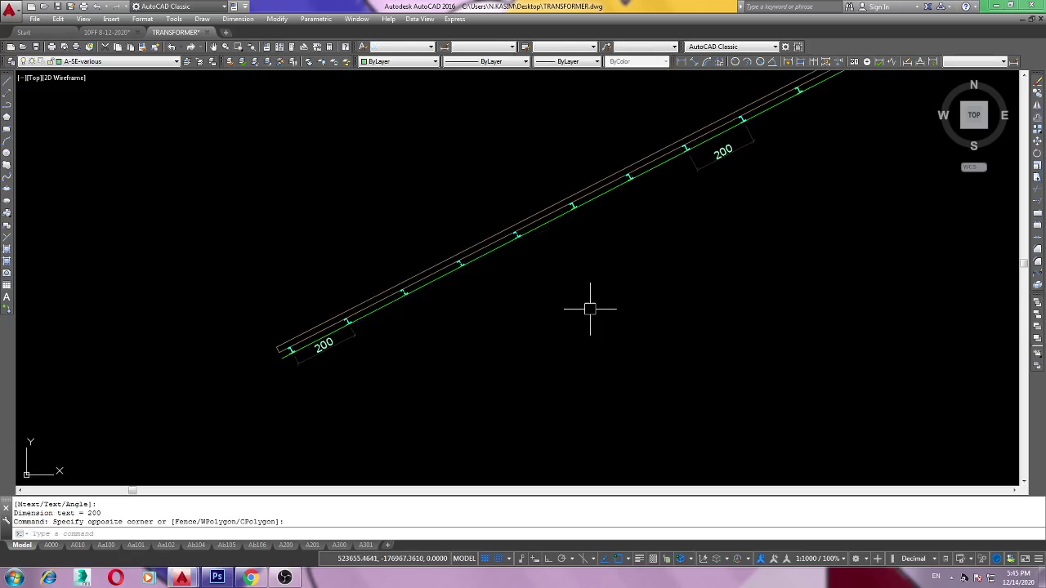
pyautogui.scroll(-1, 560, 359)
pyautogui.scroll(1, 547, 313)
pyautogui.scroll(-2, 546, 303)
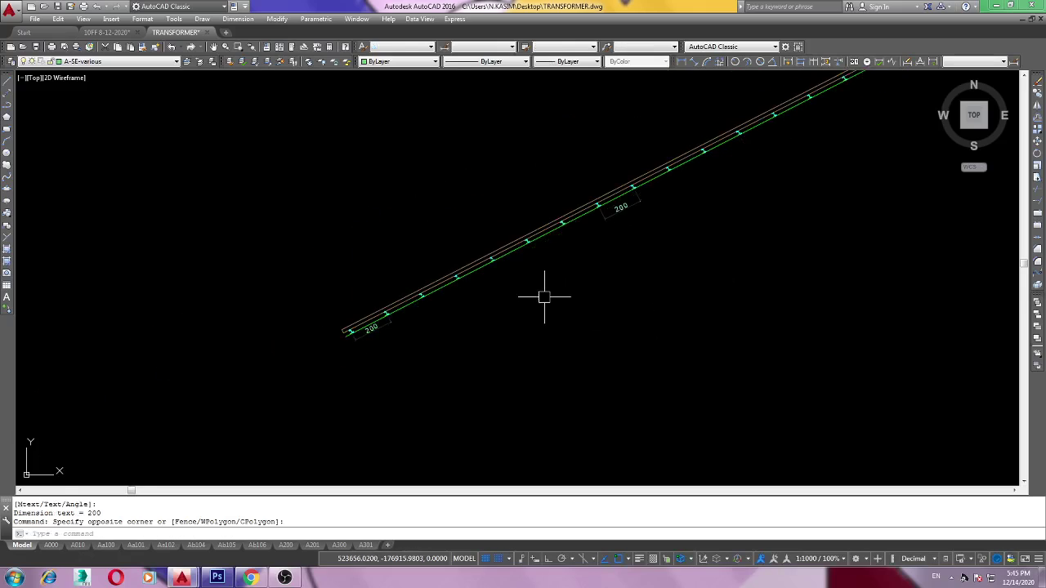
pyautogui.moveTo(580, 288); pyautogui.dragTo(515, 313, button='middle')
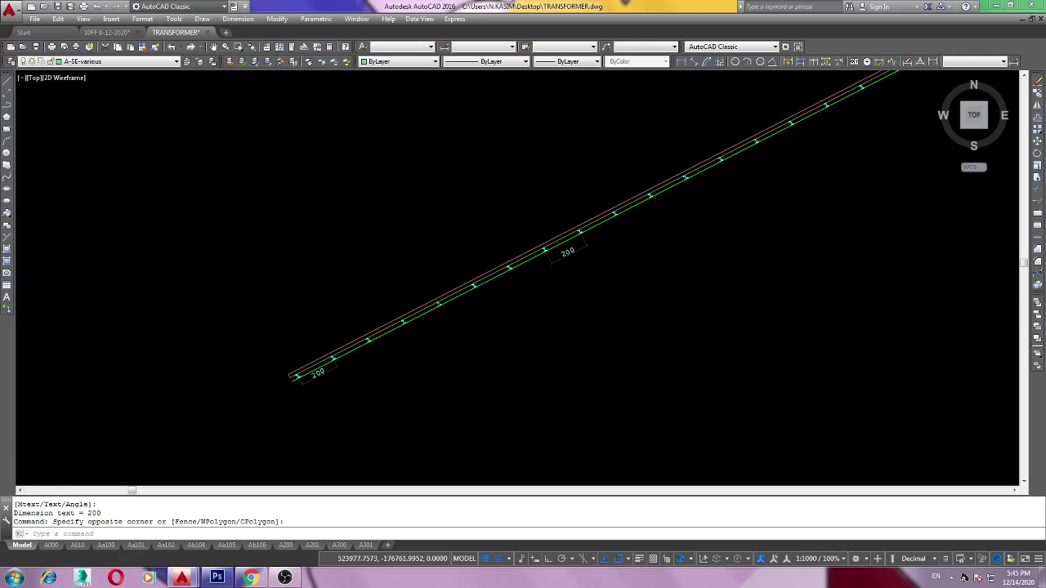
pyautogui.scroll(-4, 426, 322)
pyautogui.scroll(2, 460, 302)
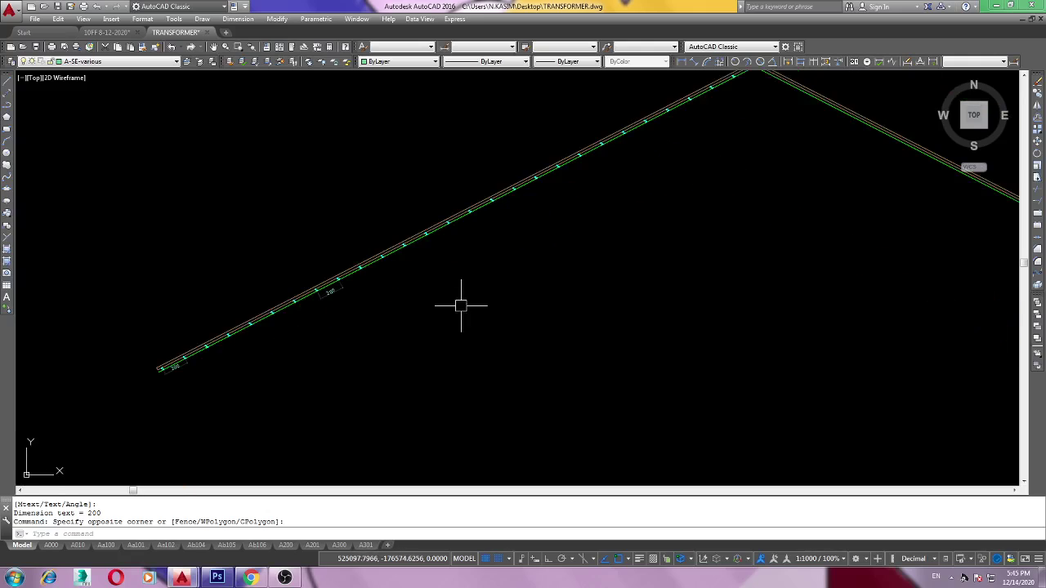
pyautogui.scroll(-2, 490, 299)
pyautogui.scroll(3, 471, 303)
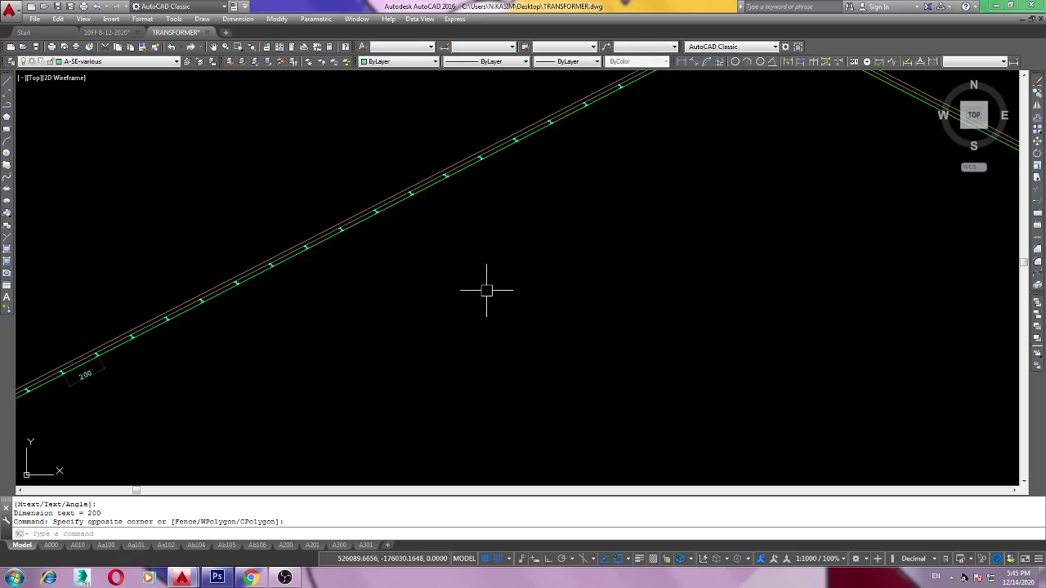
pyautogui.scroll(-1, 403, 330)
pyautogui.scroll(-1, 474, 318)
pyautogui.moveTo(474, 317); pyautogui.dragTo(485, 341, button='middle')
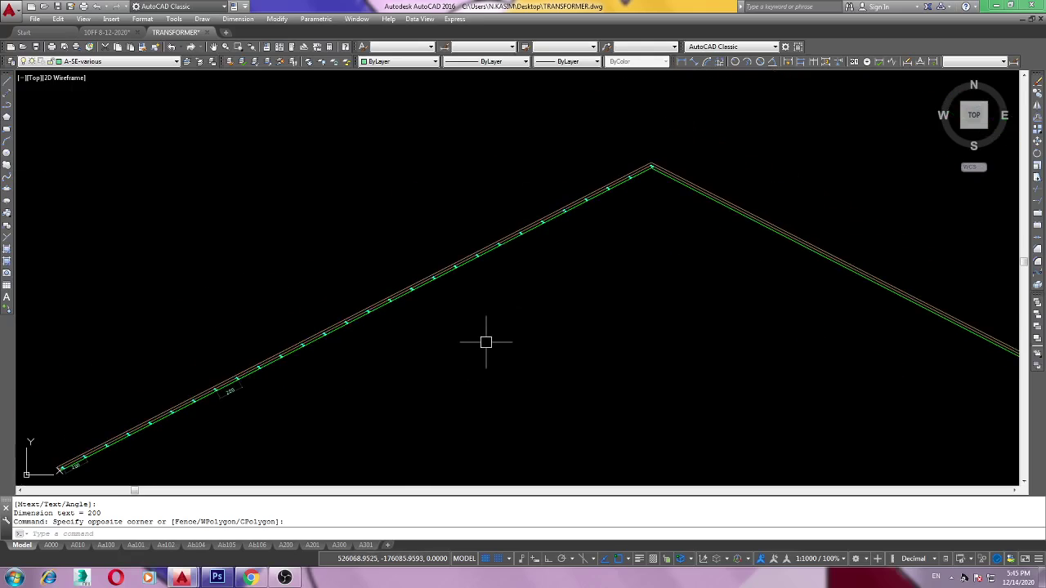
pyautogui.moveTo(408, 341); pyautogui.dragTo(417, 342, button='middle')
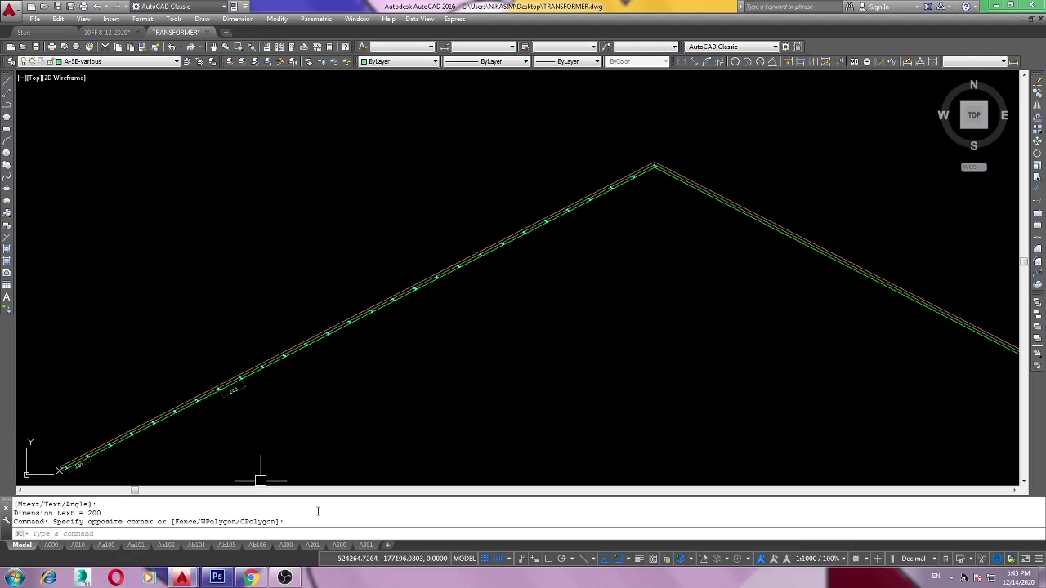
pyautogui.click(286, 578)
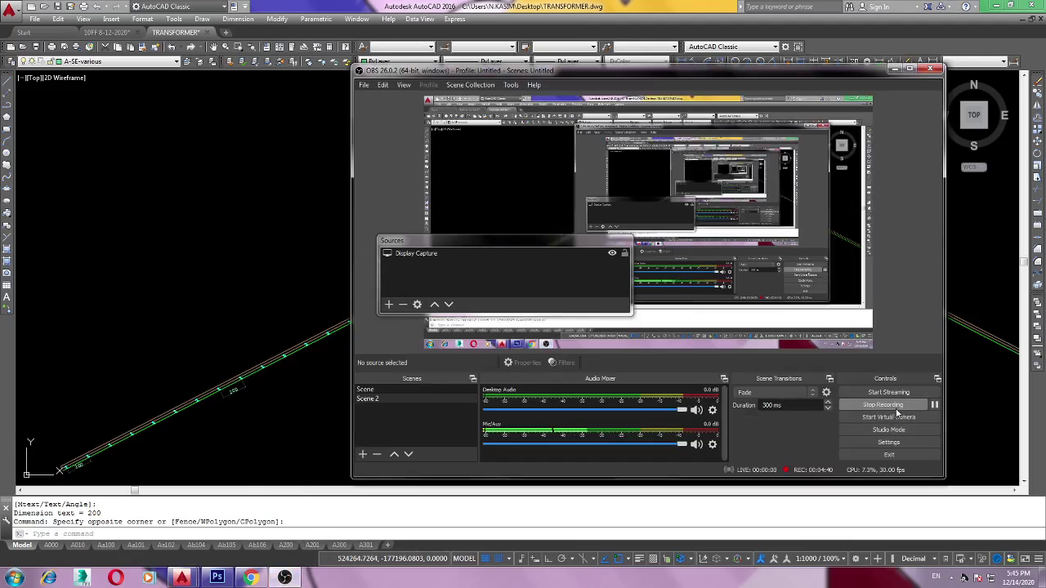